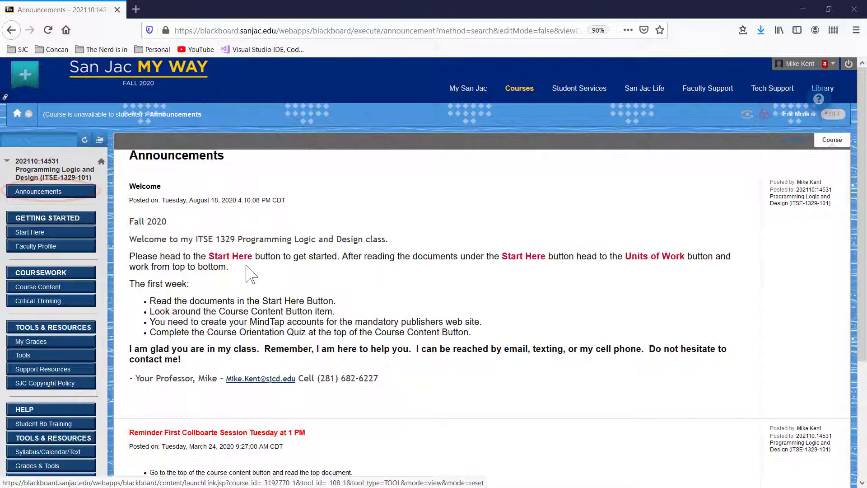
# - Review the Welcome message and the Collaborate session reminder on the course Announcements page
pyautogui.scroll(-3, 153, 283)
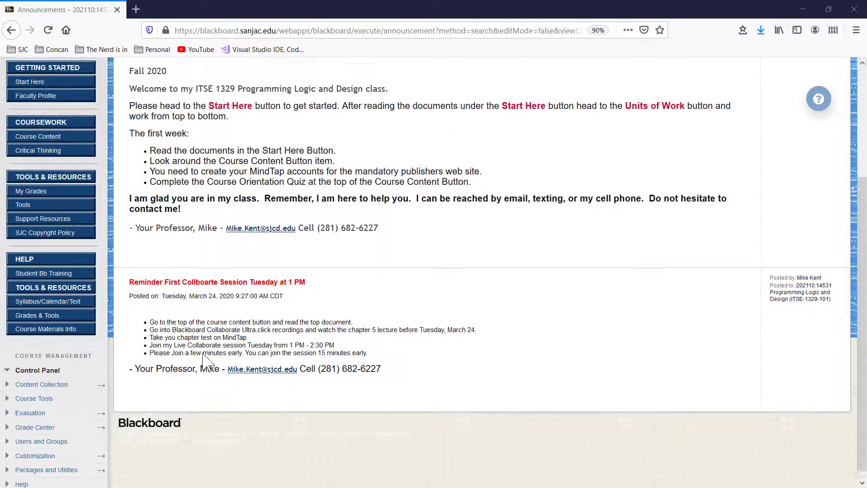
pyautogui.scroll(3, 208, 348)
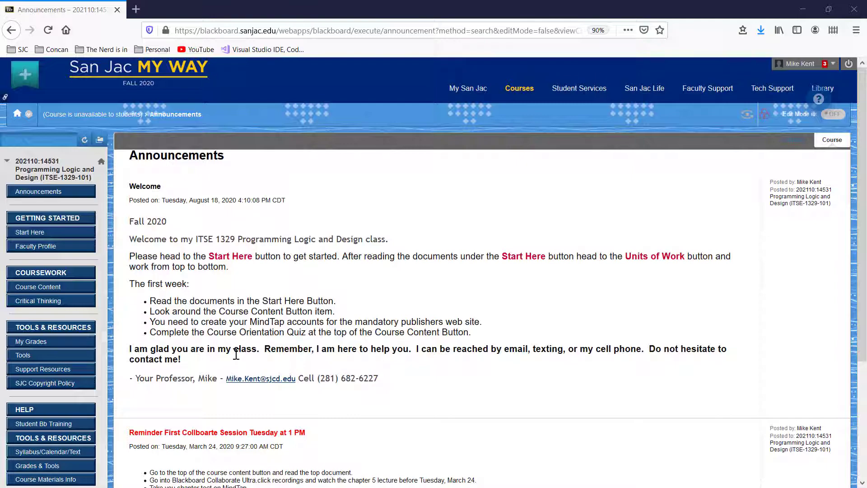
pyautogui.scroll(-3, 268, 441)
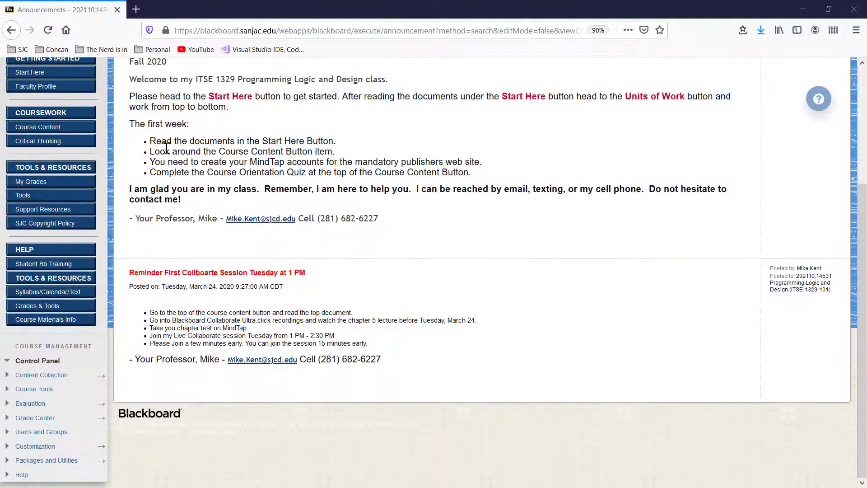
pyautogui.scroll(3, 194, 303)
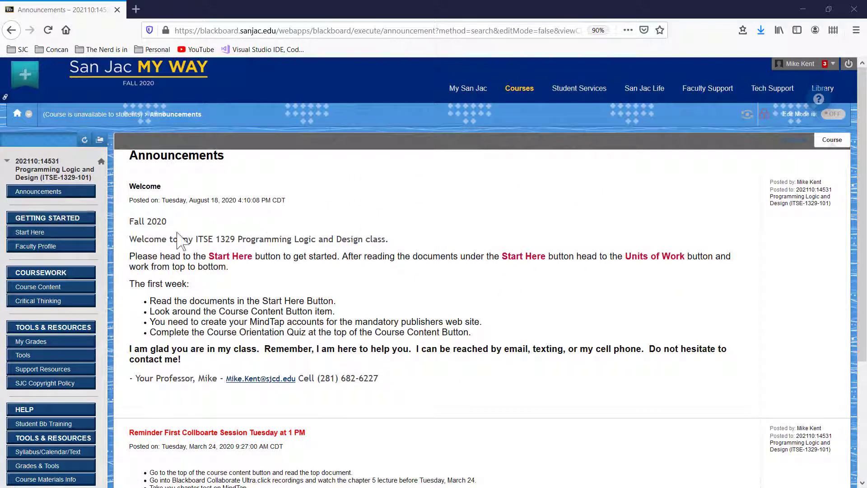
pyautogui.moveTo(118, 272)
pyautogui.mouseDown()
pyautogui.moveTo(244, 342)
pyautogui.moveTo(520, 272)
pyautogui.mouseUp()
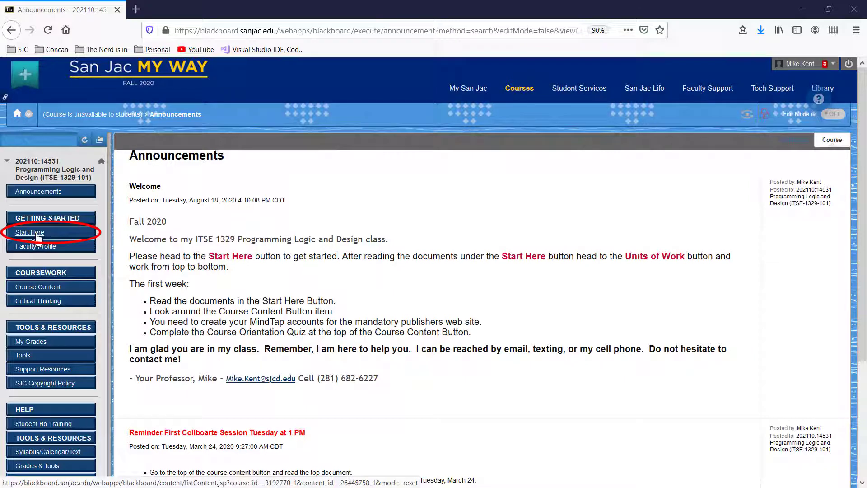
# - Open the ITSE 1329 Fall 2020 Important Dates PDF from the course's Start Here page
pyautogui.click(38, 235)
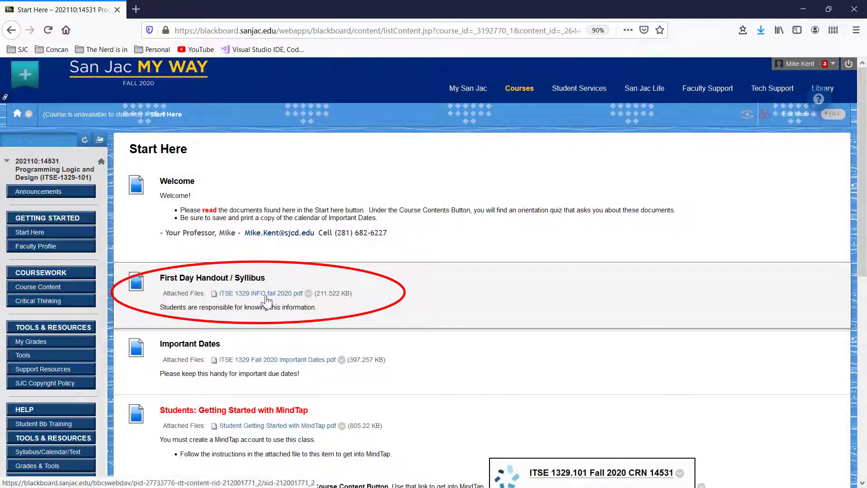
pyautogui.click(287, 364)
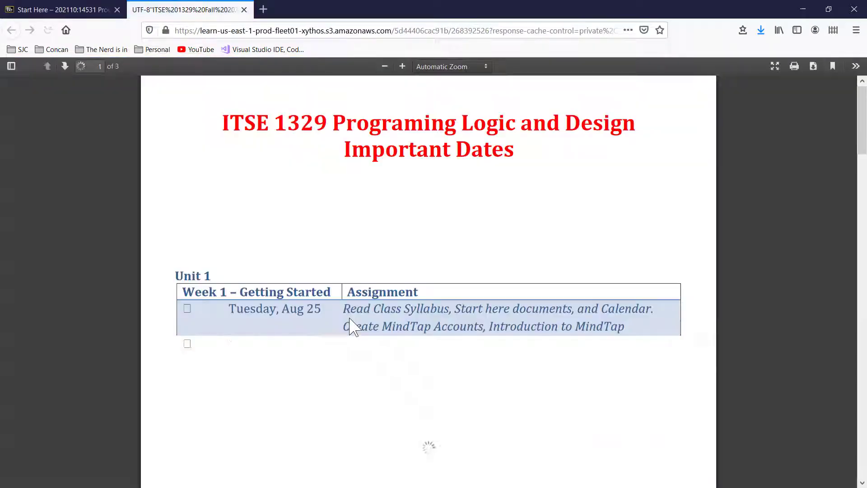
pyautogui.scroll(-3, 377, 320)
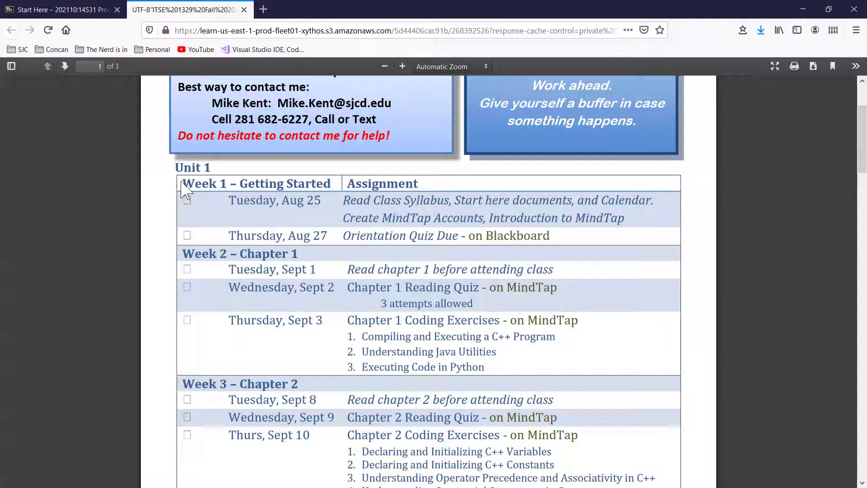
# - Examine the Week 1 and Week 2 assignments in the calendar, highlighting the orientation quiz, Chapter 1 reading quiz and coding exercises
pyautogui.moveTo(184, 190); pyautogui.dragTo(334, 187)
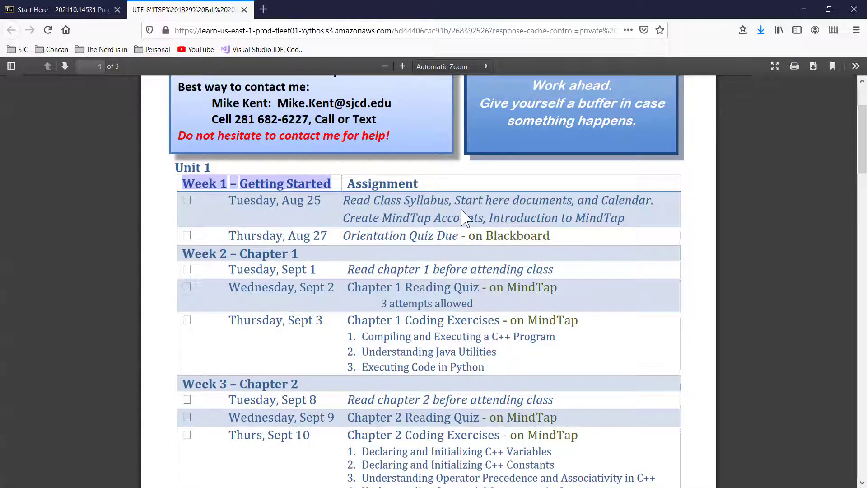
pyautogui.moveTo(385, 216); pyautogui.dragTo(477, 218)
pyautogui.click(353, 233)
pyautogui.moveTo(354, 233); pyautogui.dragTo(457, 234)
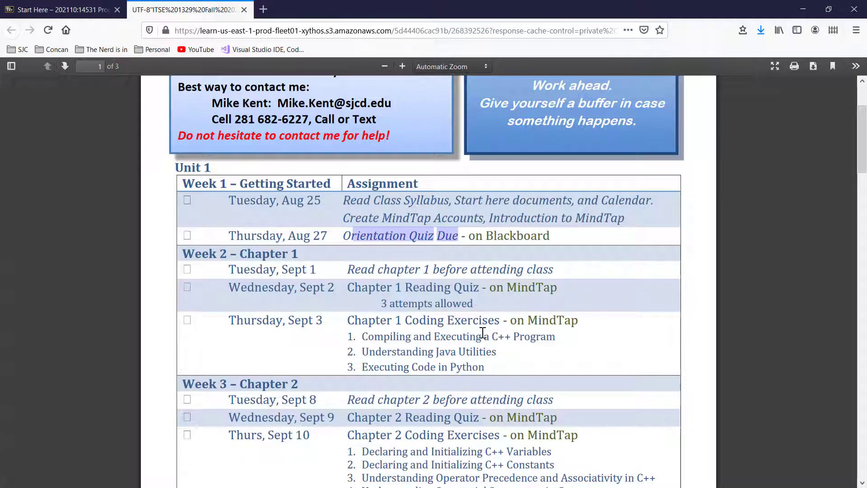
pyautogui.click(354, 286)
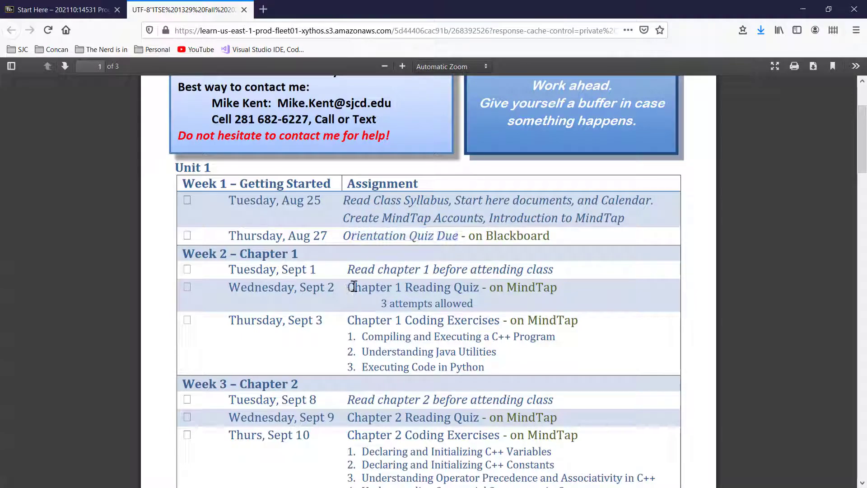
pyautogui.moveTo(354, 286); pyautogui.dragTo(479, 287)
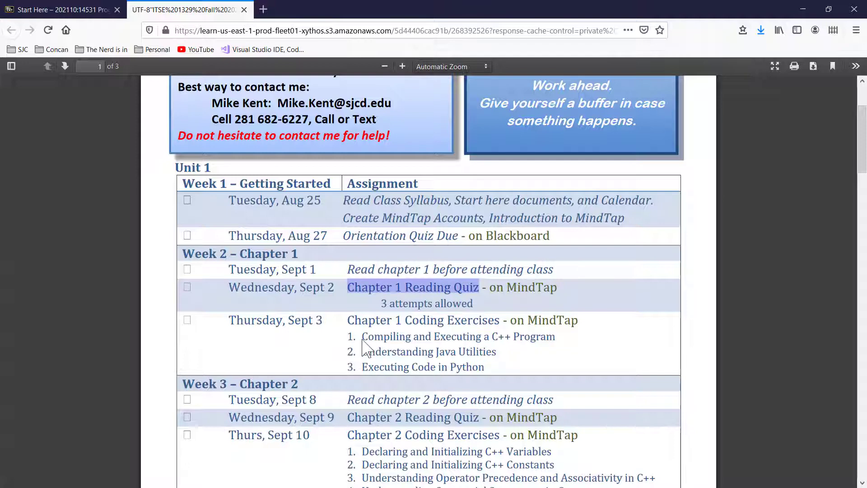
pyautogui.moveTo(361, 337); pyautogui.dragTo(482, 352)
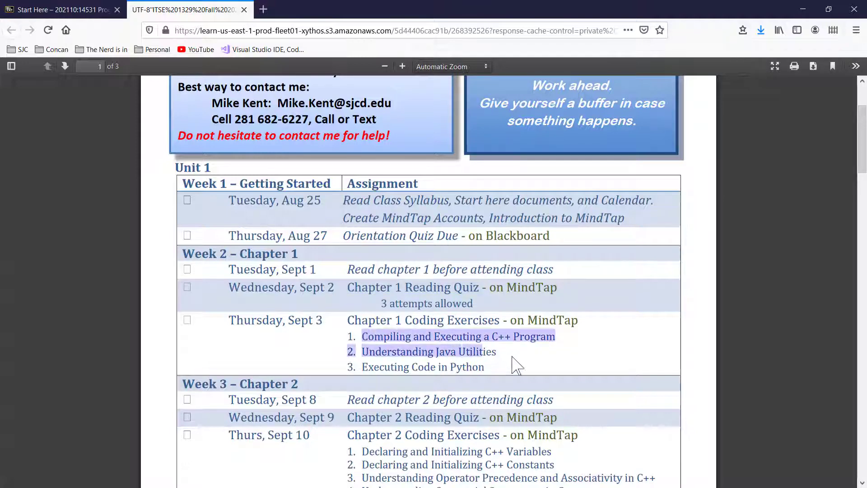
pyautogui.click(369, 337)
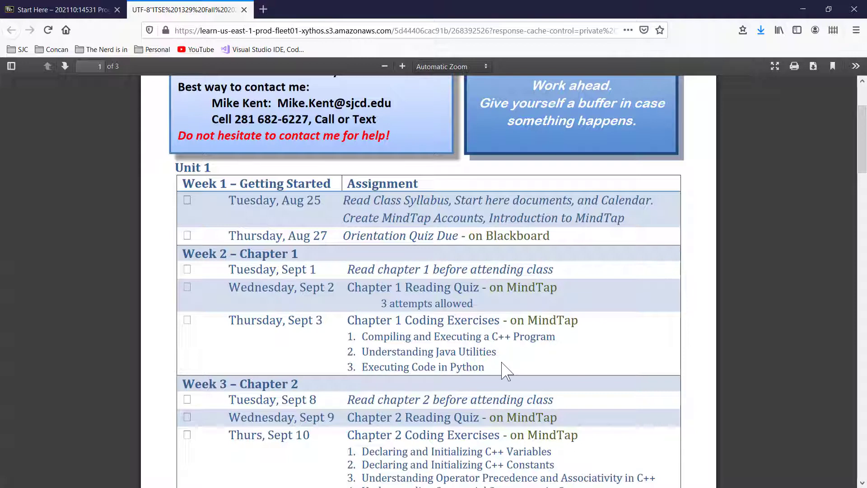
# - Read through the remaining calendar entries from Week 3 to the Week 16 final, checking chapter assignments and test dates
pyautogui.scroll(-3, 510, 348)
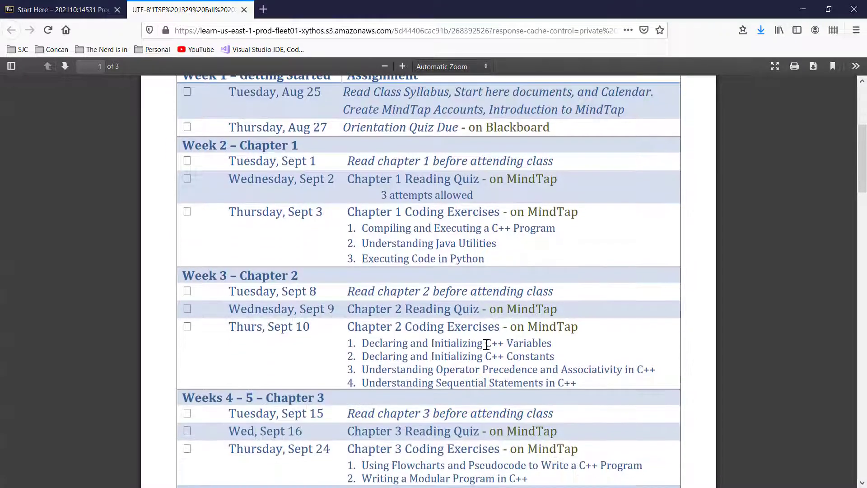
pyautogui.moveTo(485, 344); pyautogui.dragTo(507, 344)
pyautogui.scroll(6, 402, 354)
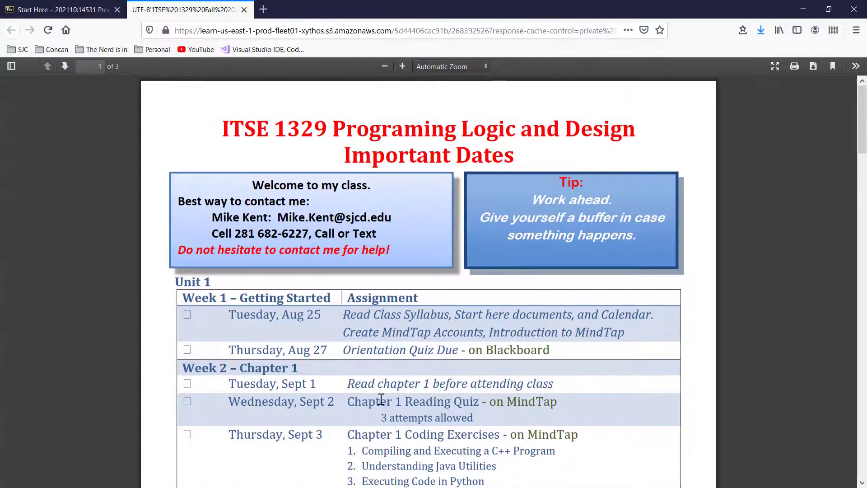
pyautogui.scroll(-6, 345, 311)
pyautogui.scroll(-10, 344, 312)
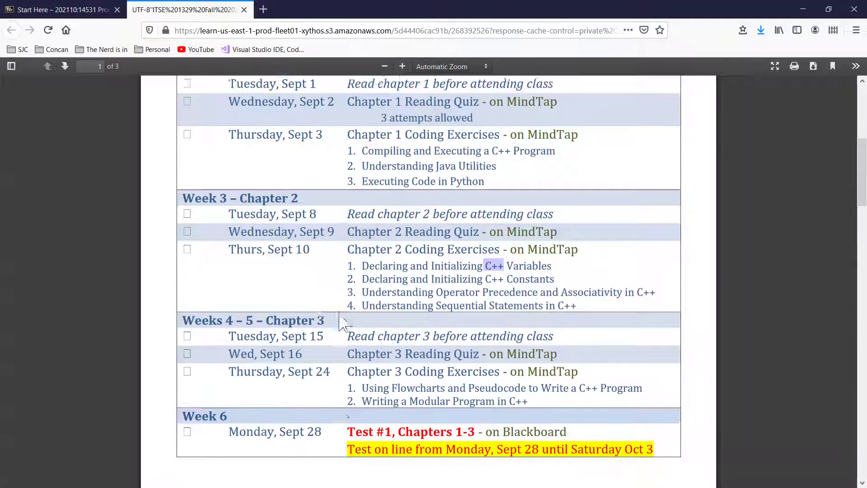
pyautogui.scroll(3, 339, 321)
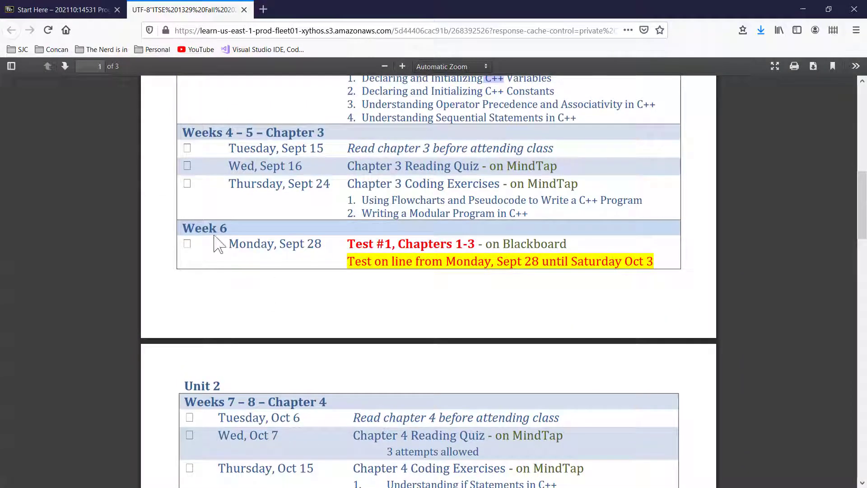
pyautogui.scroll(-3, 252, 273)
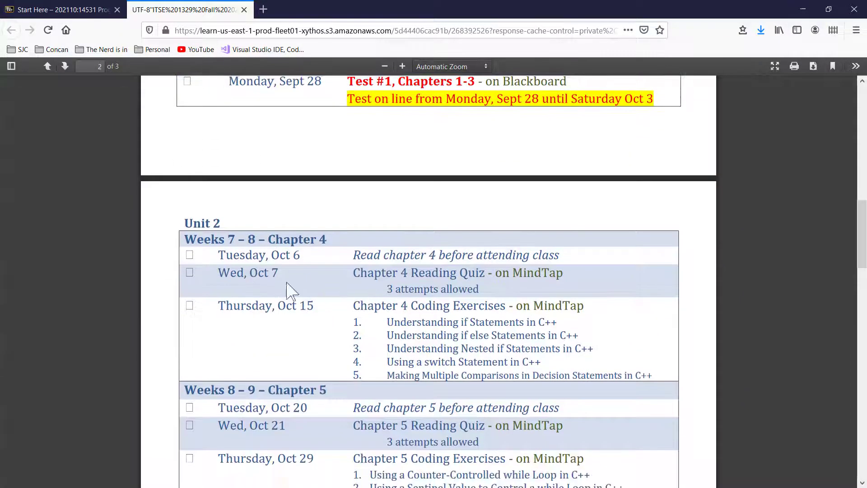
pyautogui.scroll(-4, 342, 374)
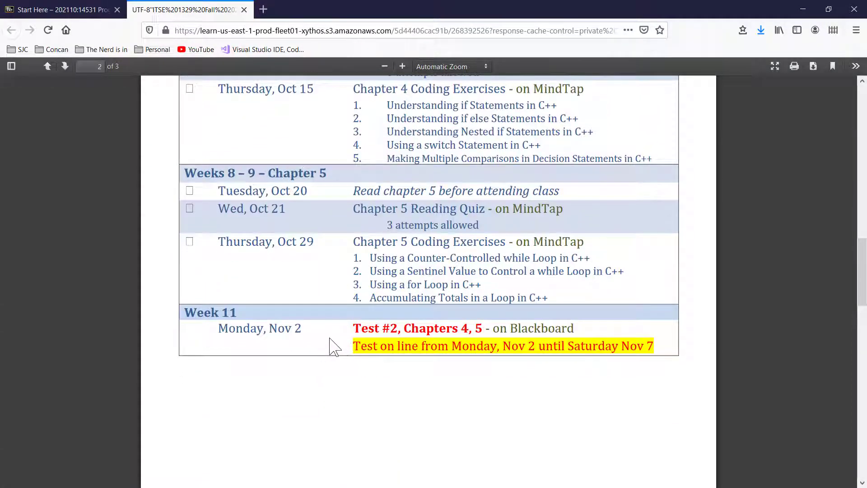
pyautogui.scroll(-4, 329, 336)
pyautogui.scroll(-7, 328, 344)
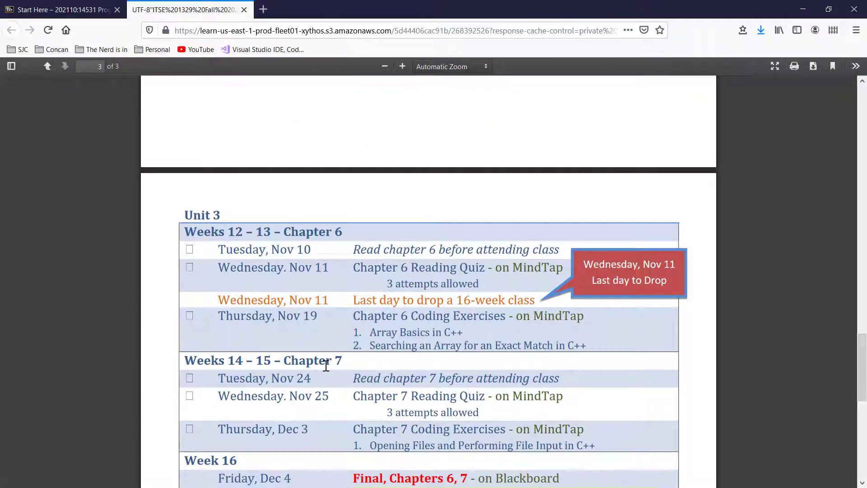
pyautogui.scroll(-3, 325, 375)
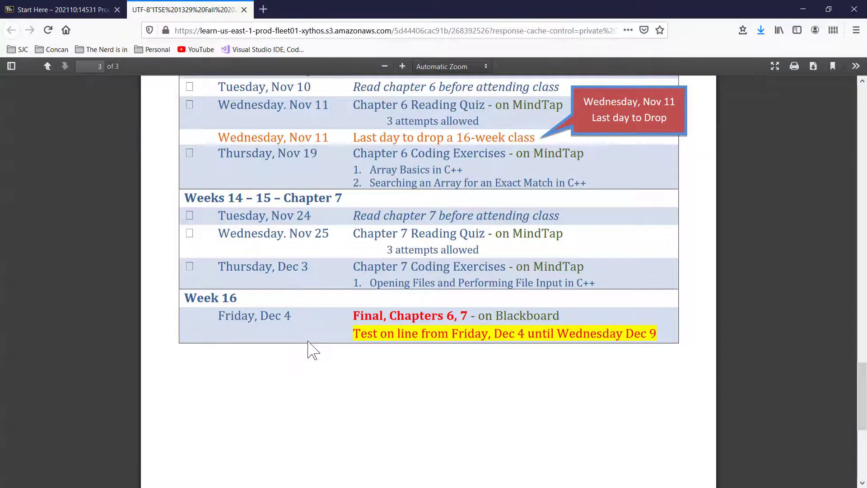
# - Return to Unit 1 and review its weekly pacing, highlighting the Week 2, Week 3 and Weeks 4 – 5 headings
pyautogui.scroll(10, 307, 351)
pyautogui.scroll(15, 303, 347)
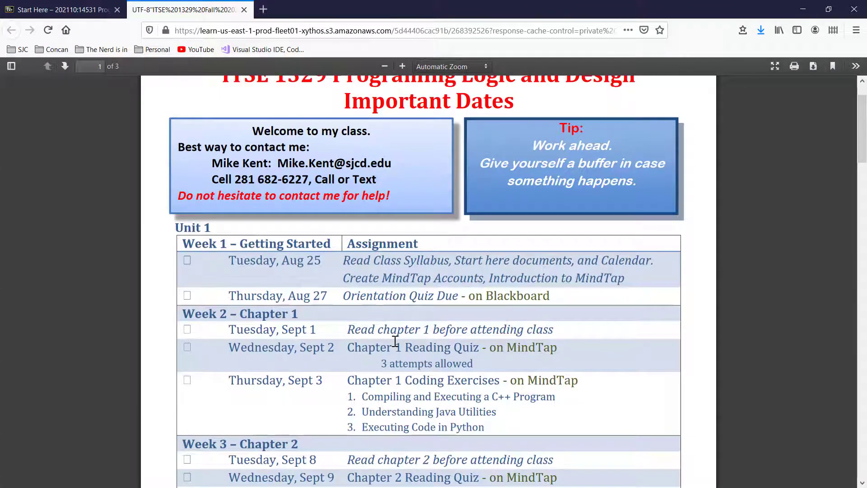
pyautogui.scroll(-1, 302, 332)
pyautogui.scroll(-2, 302, 332)
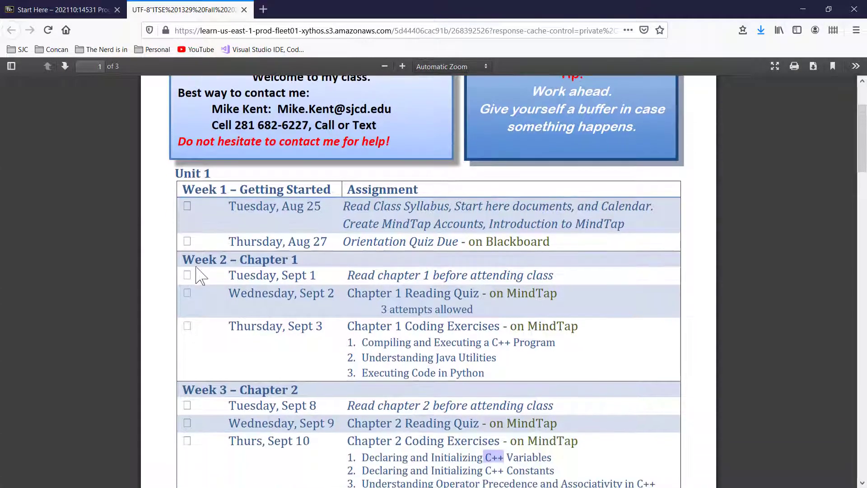
pyautogui.moveTo(185, 260); pyautogui.dragTo(228, 266)
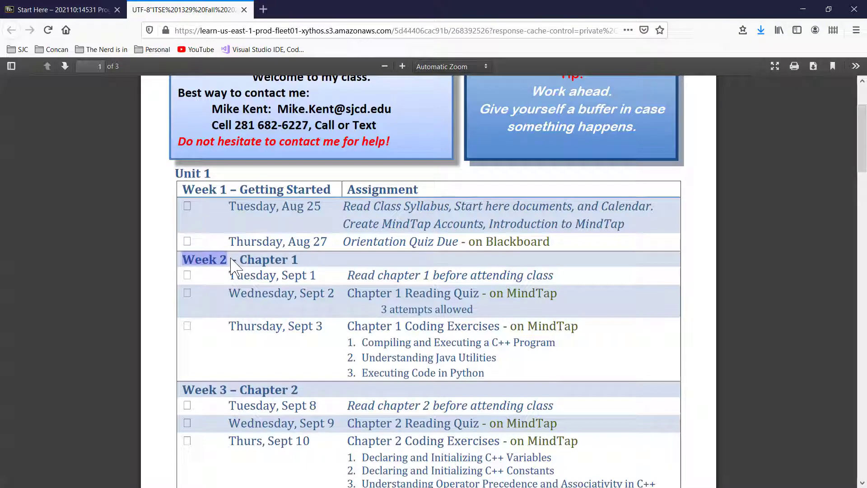
pyautogui.scroll(-2, 256, 379)
pyautogui.scroll(-2, 253, 359)
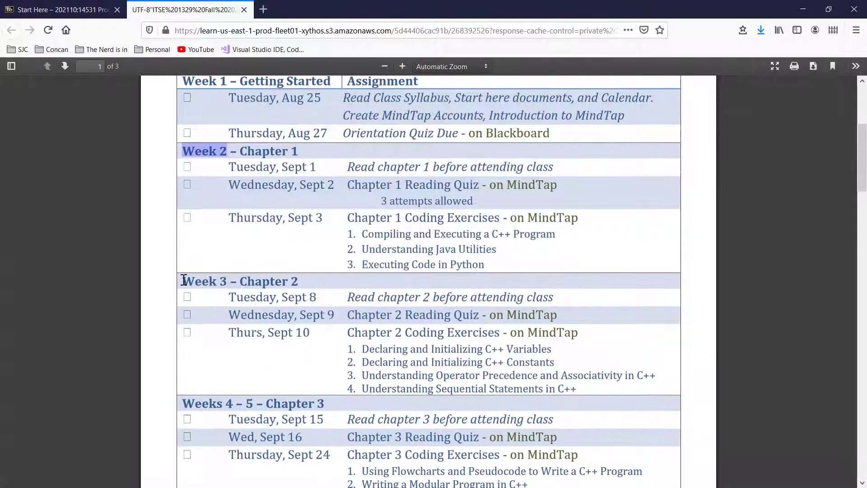
pyautogui.moveTo(184, 280); pyautogui.dragTo(226, 281)
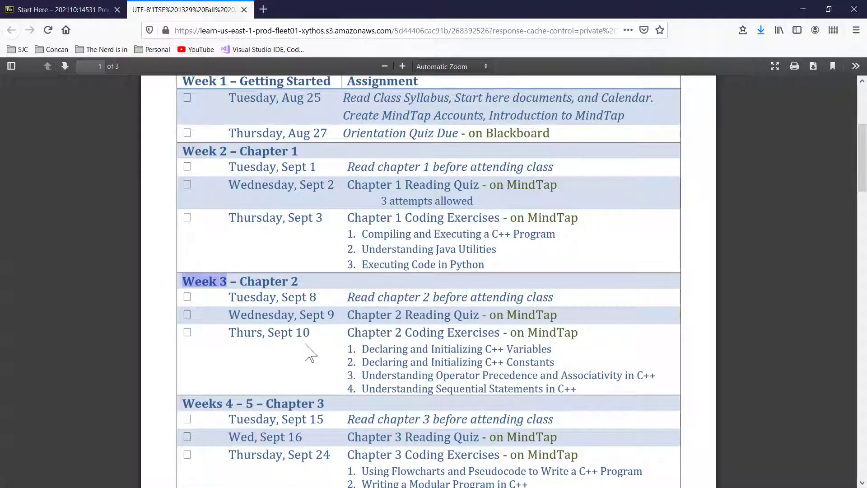
pyautogui.scroll(-2, 310, 352)
pyautogui.moveTo(183, 349); pyautogui.dragTo(253, 349)
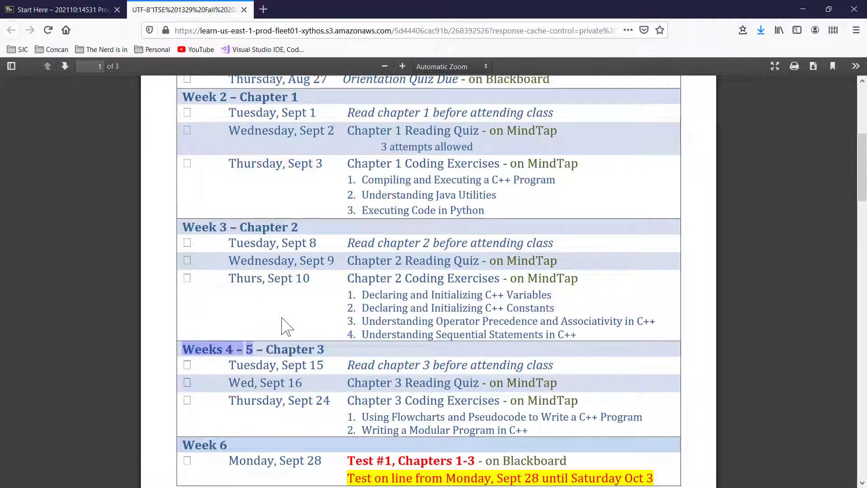
pyautogui.scroll(6, 301, 322)
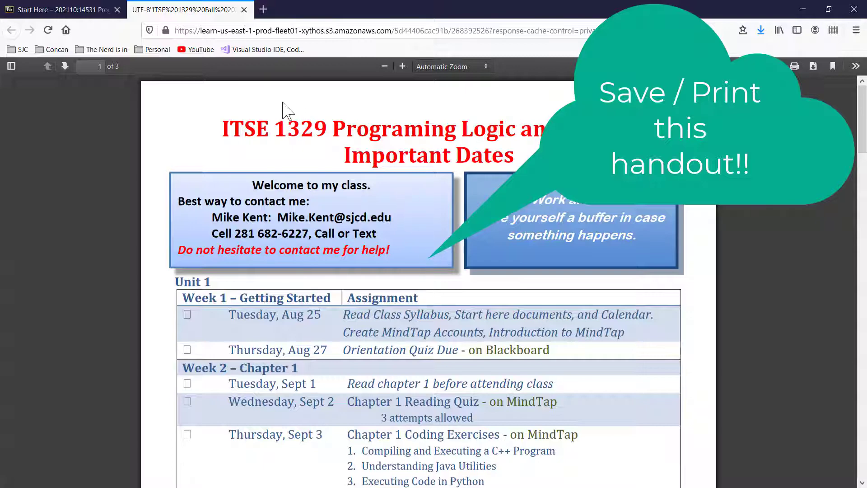
# - Close the PDF and save the linked file ITSE 1329 Fall 2020 Important Dates.pdf to the Desktop
pyautogui.click(244, 10)
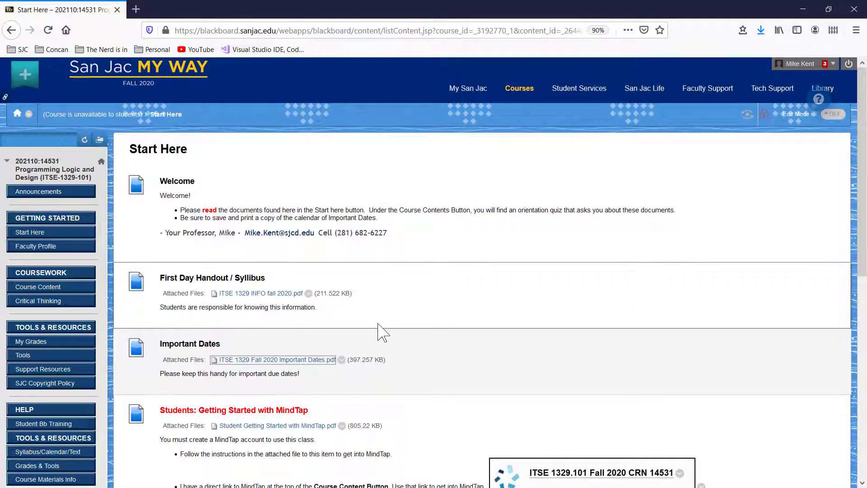
pyautogui.scroll(-2, 380, 332)
pyautogui.rightClick(285, 310)
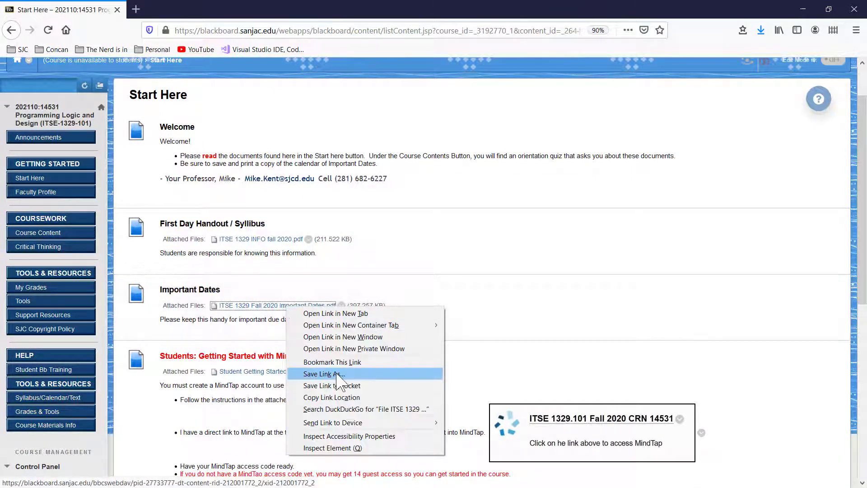
pyautogui.click(336, 374)
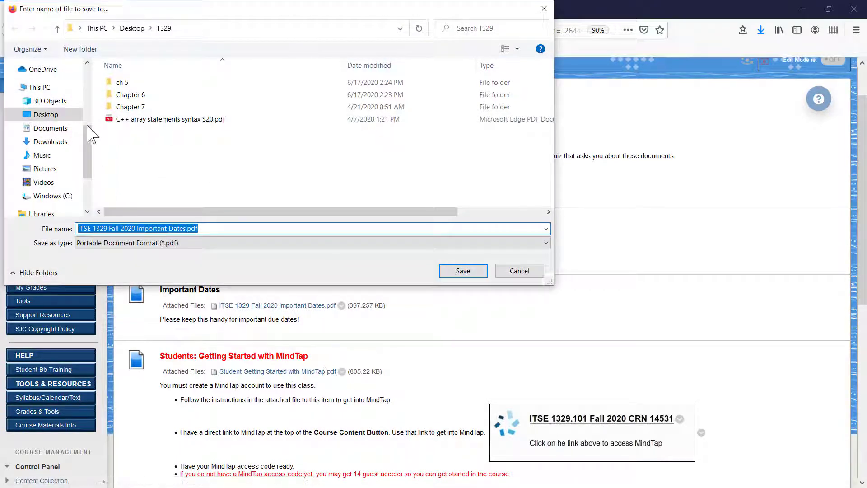
pyautogui.scroll(4, 28, 142)
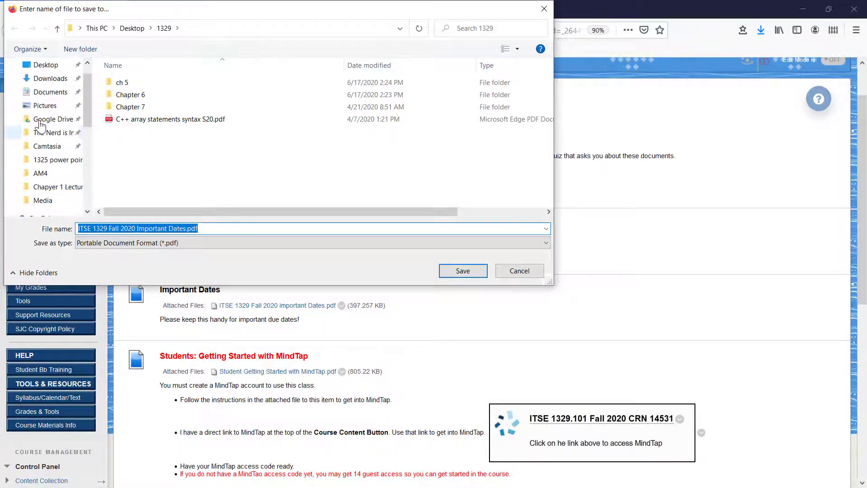
pyautogui.click(44, 88)
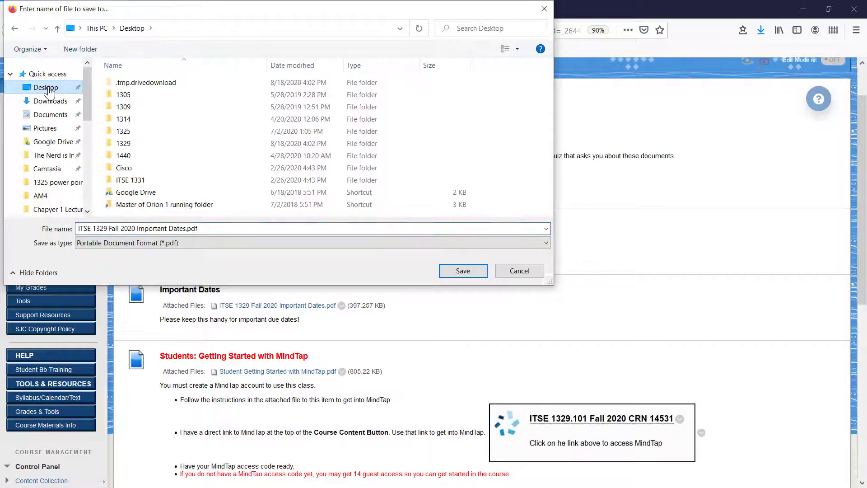
pyautogui.click(459, 272)
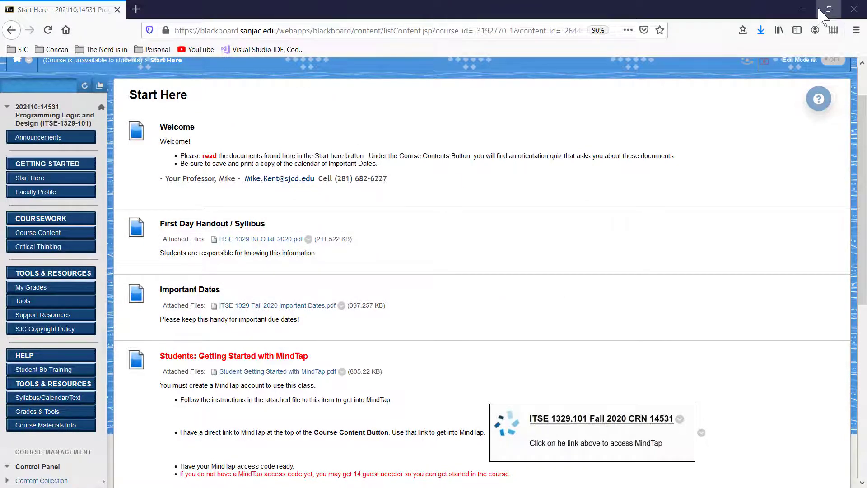
# - Minimize the browser and create a new folder named ITSE 1329 on the Desktop
pyautogui.click(803, 10)
pyautogui.click(151, 211)
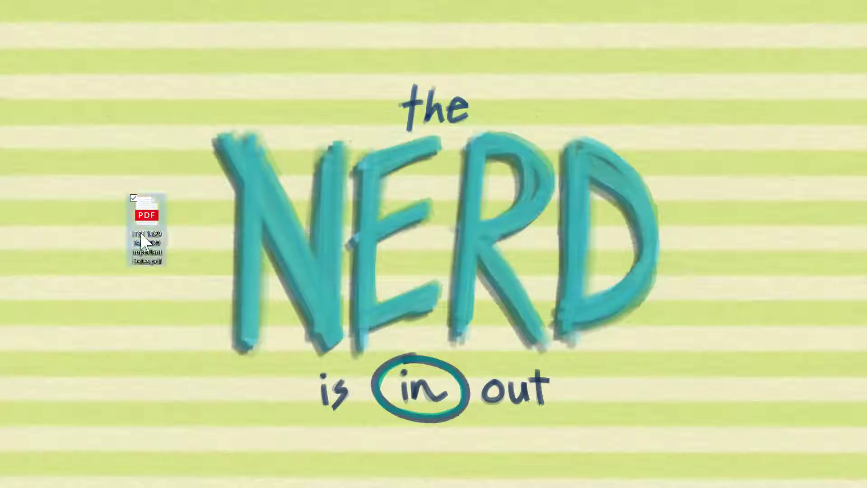
pyautogui.rightClick(116, 122)
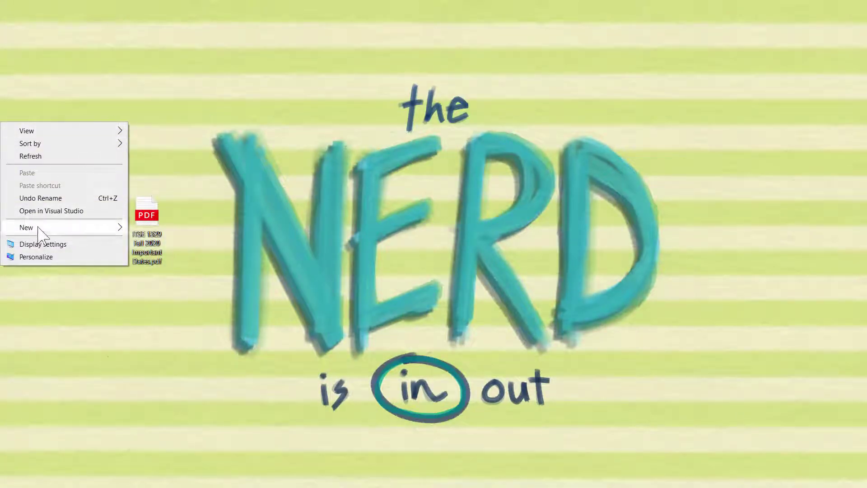
pyautogui.moveTo(39, 228)
pyautogui.click(155, 228)
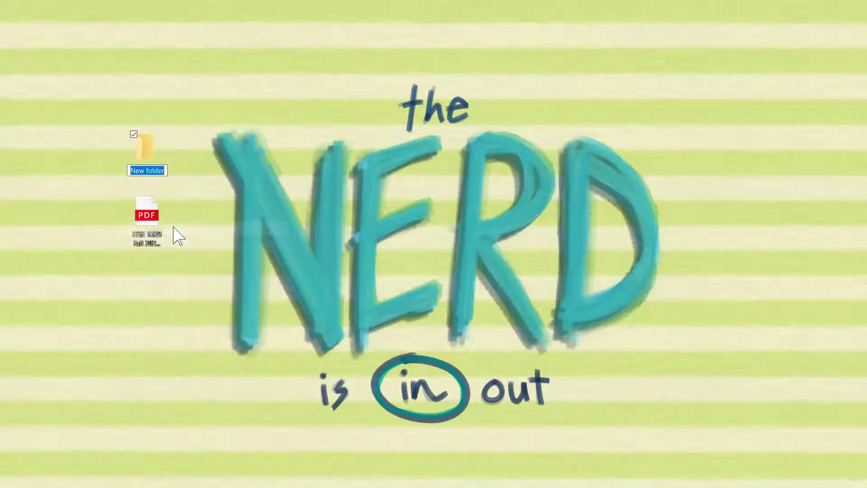
pyautogui.press('BackSpace')
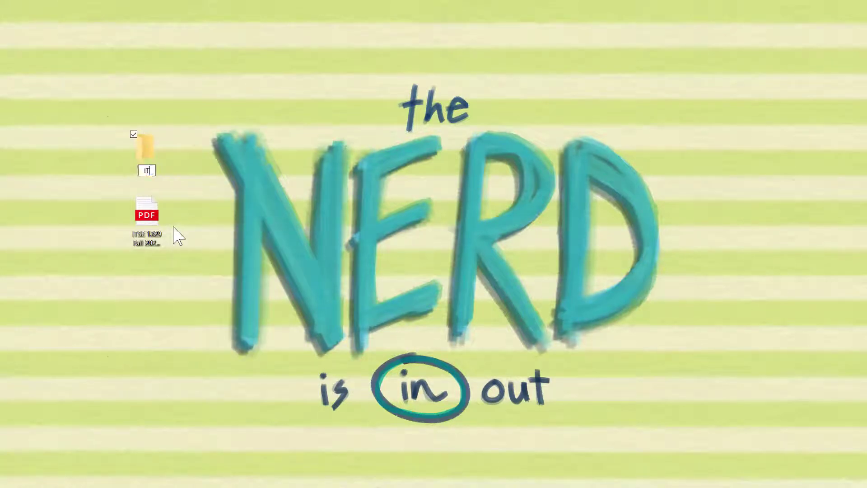
pyautogui.write('ITSE 1329')
pyautogui.press('Return')
# - Move the Important Dates PDF into the ITSE 1329 folder and open the folder to check its contents
pyautogui.moveTo(147, 223); pyautogui.dragTo(147, 172)
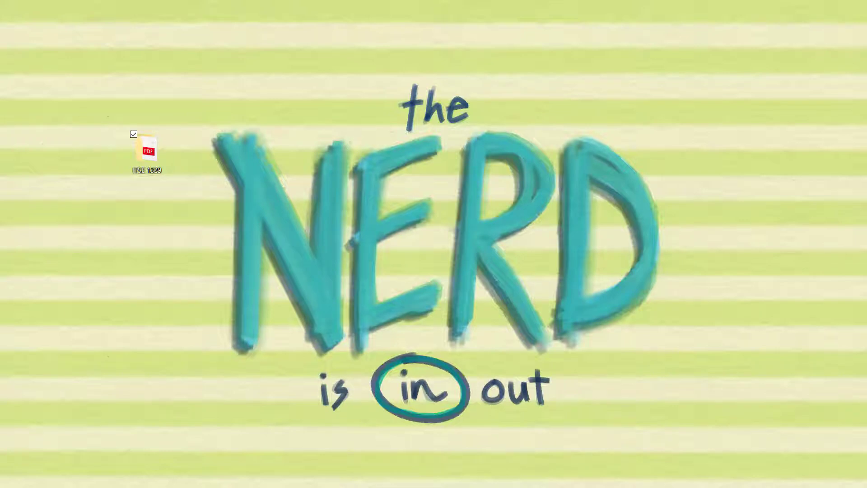
pyautogui.moveTo(0, 151); pyautogui.dragTo(464, 53)
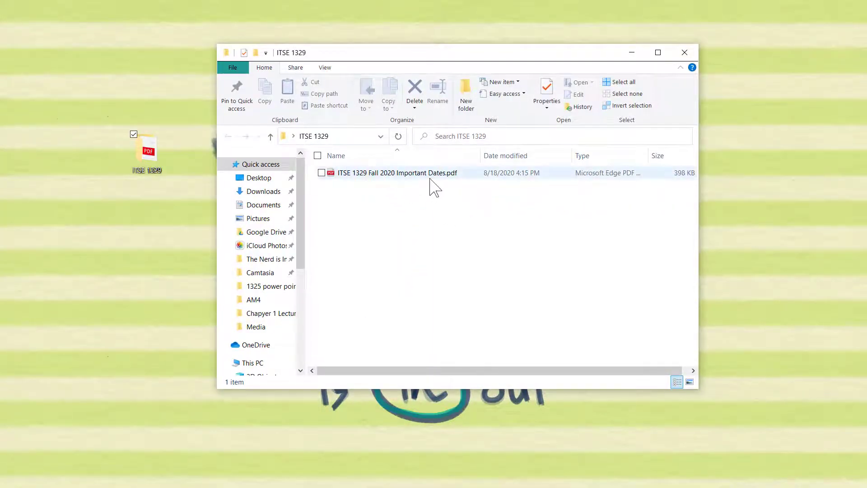
pyautogui.click(367, 177)
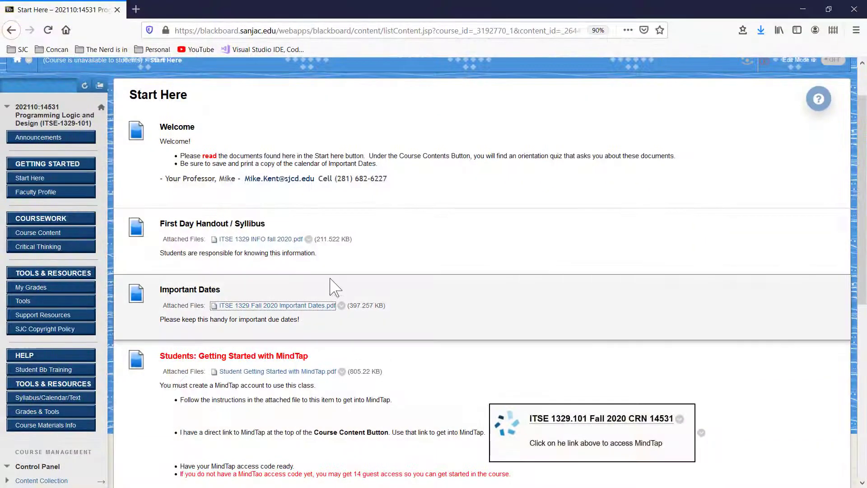
# - Return to the browser and review the Start Here page, covering the MindTap instructions, code exercise guide, system requirements and Cengage support entries
pyautogui.scroll(2, 332, 294)
pyautogui.scroll(1, 332, 306)
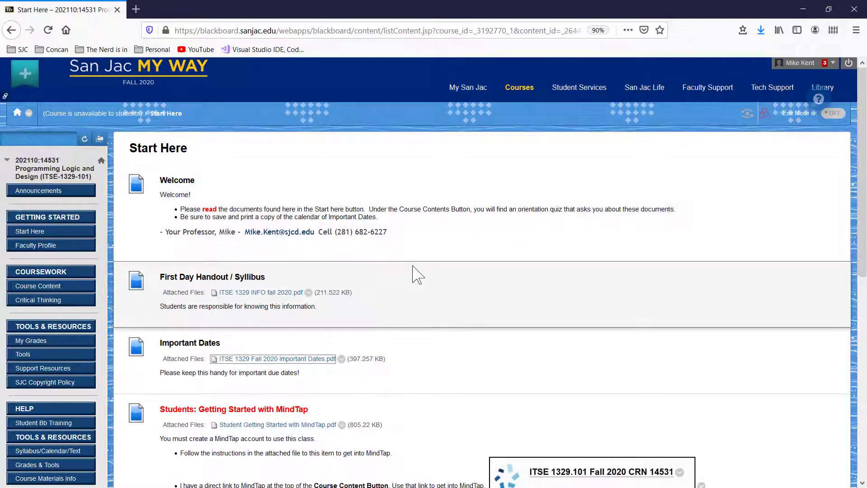
pyautogui.scroll(-3, 416, 271)
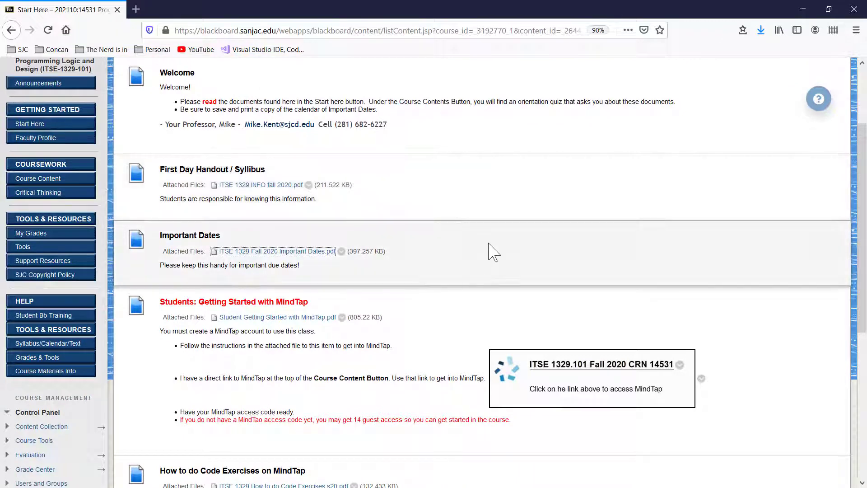
pyautogui.scroll(-3, 246, 210)
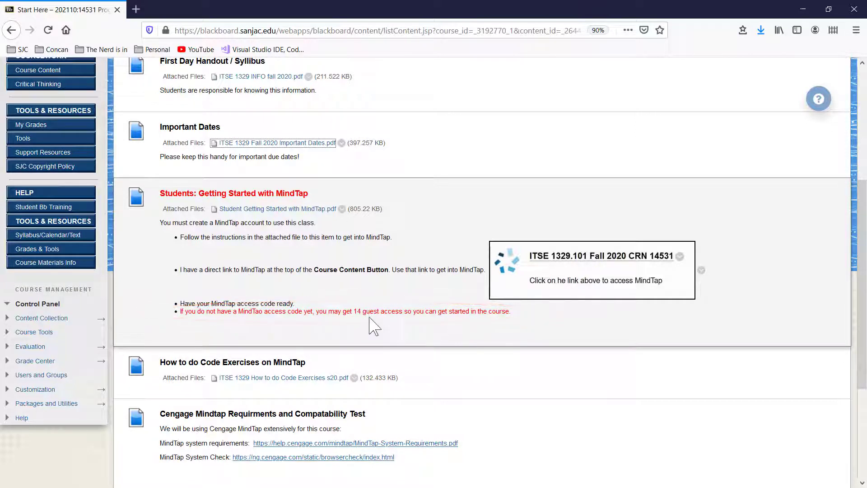
pyautogui.scroll(-2, 341, 273)
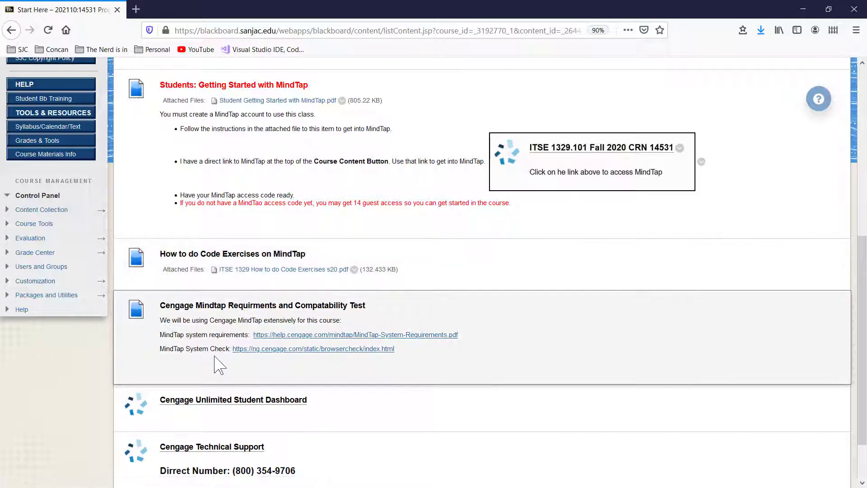
pyautogui.scroll(-1, 217, 344)
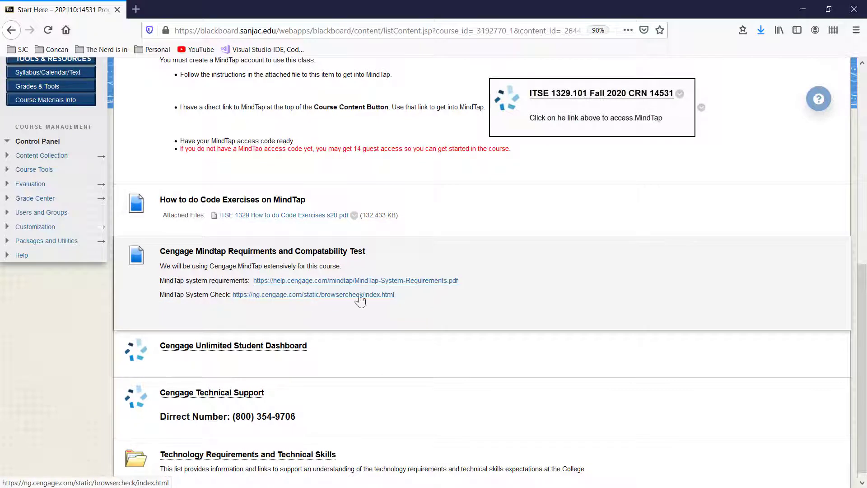
pyautogui.scroll(-1, 388, 302)
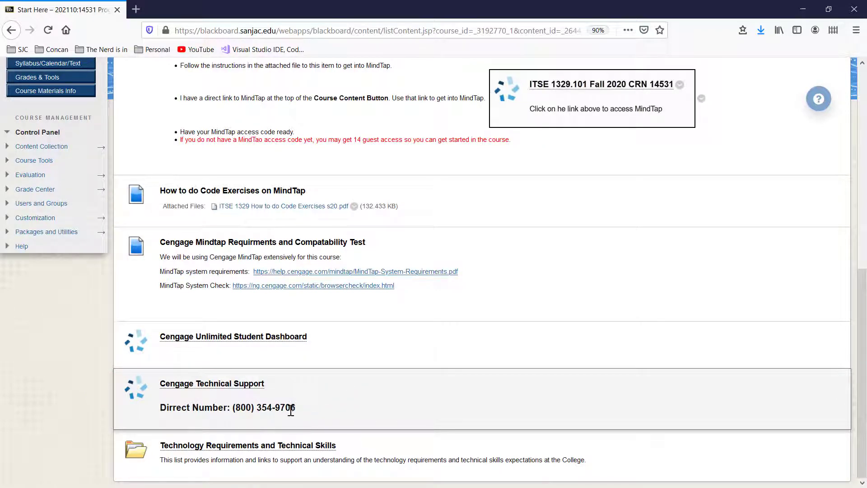
pyautogui.scroll(9, 277, 412)
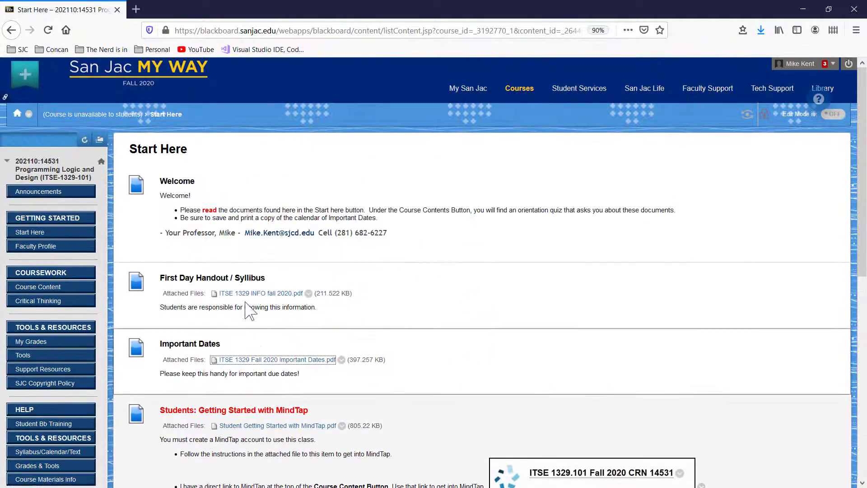
# - Open Course Content, review its orientation quiz, Collaborate and MindTap items, and open the Unit 1 - Chapters 1-3 folder
pyautogui.click(41, 288)
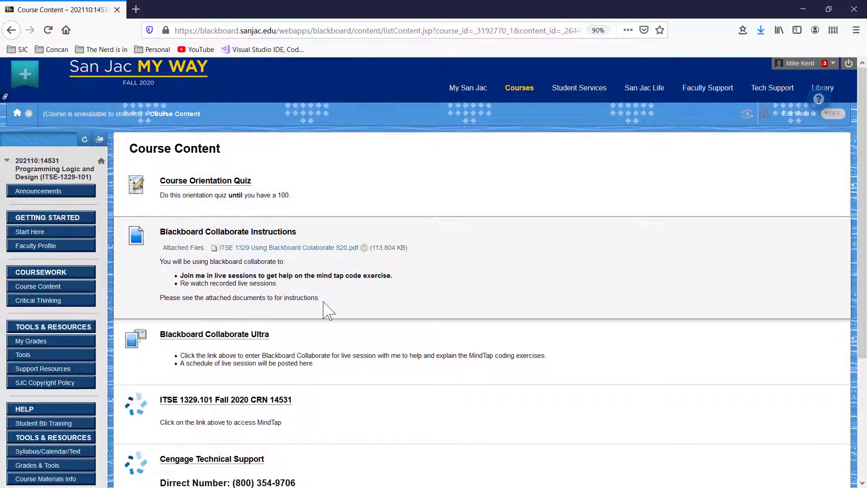
pyautogui.scroll(-1, 271, 298)
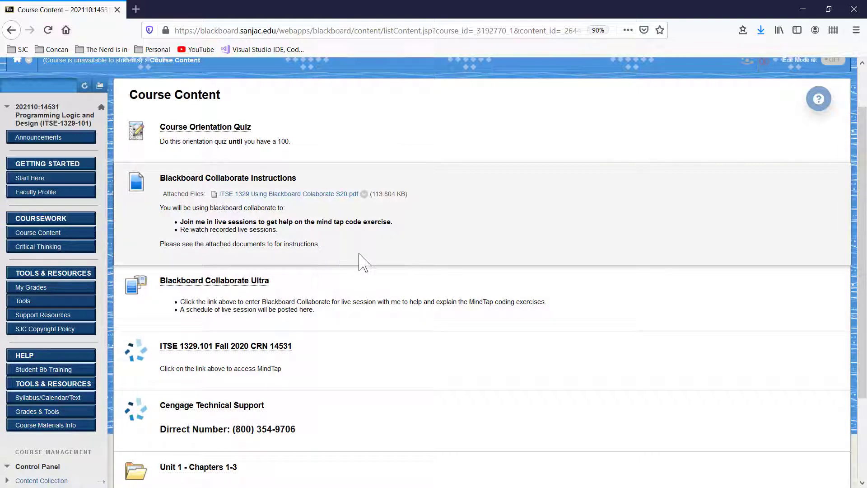
pyautogui.scroll(-3, 365, 257)
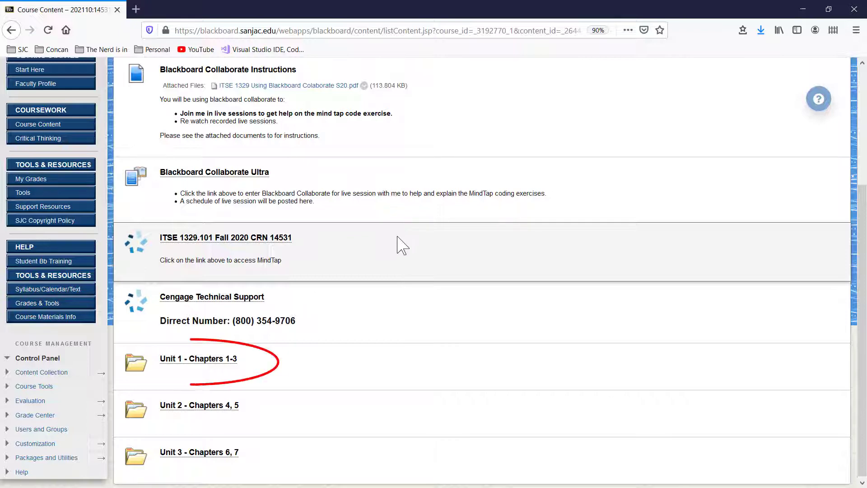
pyautogui.scroll(-1, 352, 270)
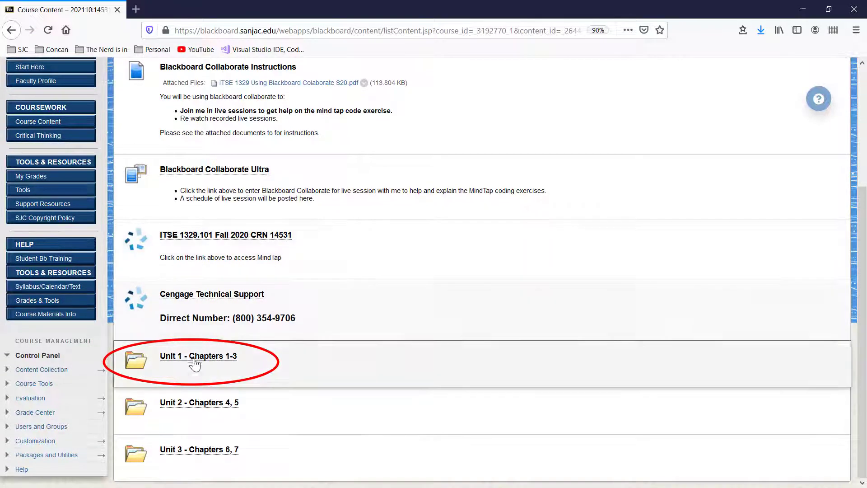
pyautogui.click(189, 361)
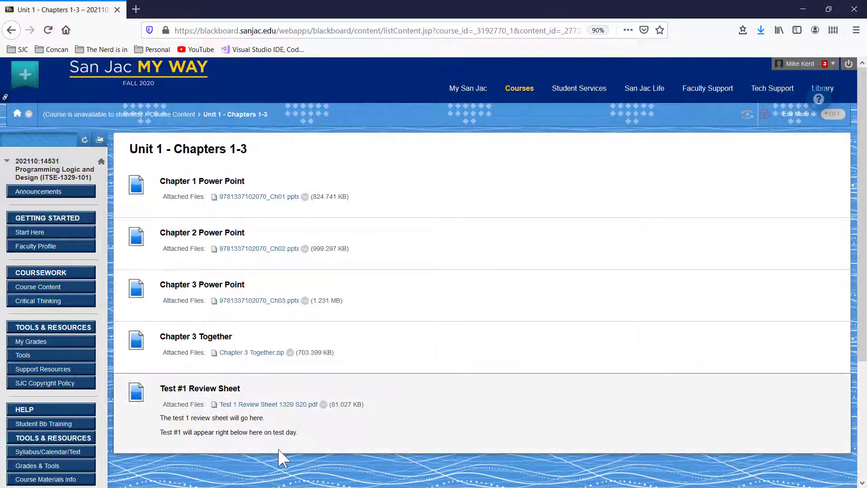
# - Return to Course Content and launch MindTap through the ITSE 1329.101 Fall 2020 CRN 14531 link
pyautogui.click(175, 119)
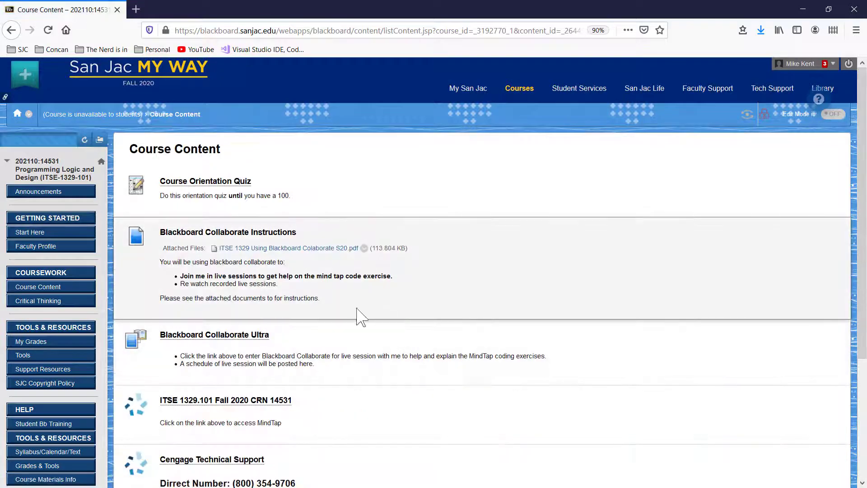
pyautogui.scroll(-1, 271, 356)
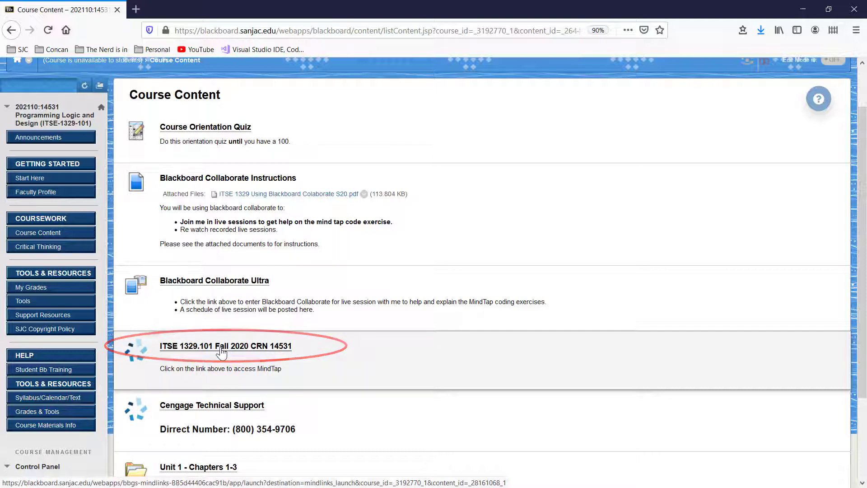
pyautogui.click(221, 352)
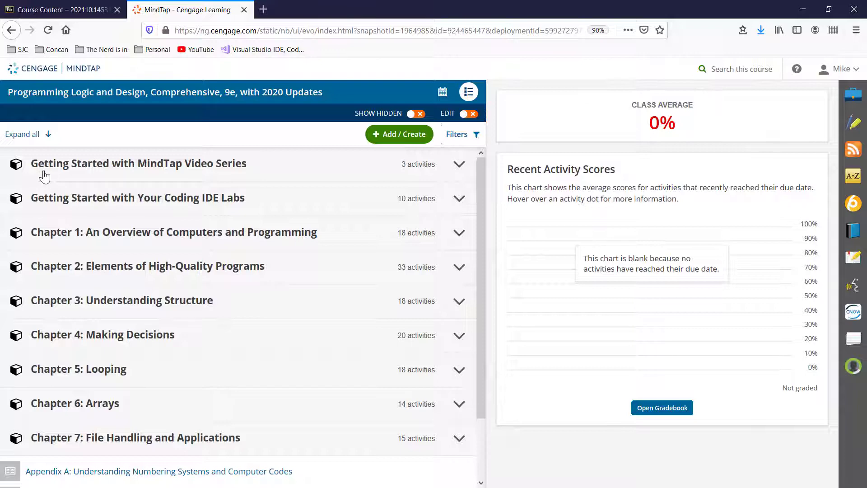
# - Review the activities under Getting Started with MindTap Video Series and Getting Started with Your Coding IDE Labs, leaving both sections collapsed
pyautogui.click(459, 168)
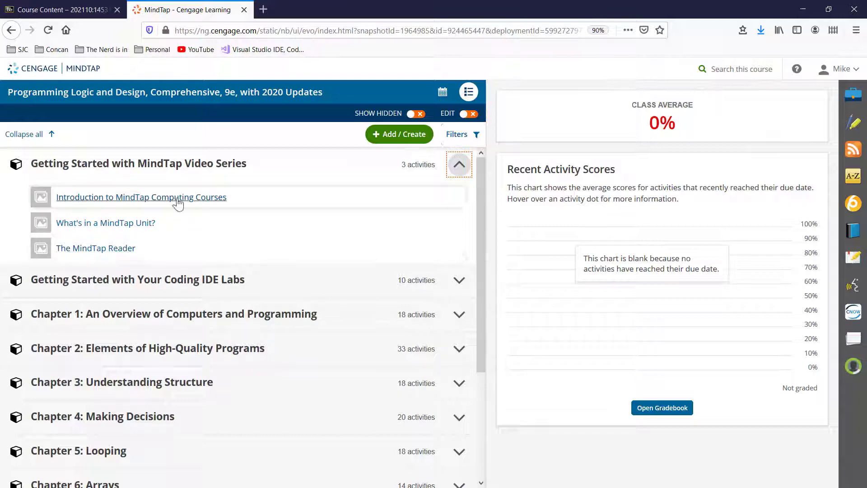
pyautogui.click(459, 166)
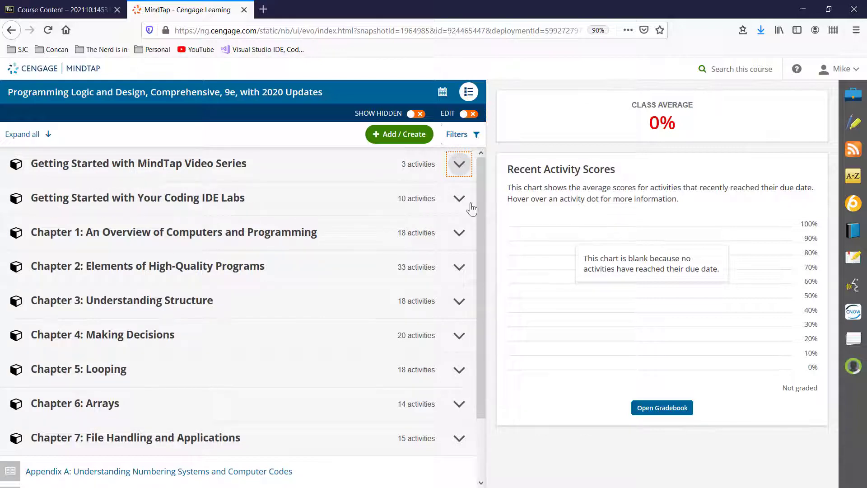
pyautogui.click(459, 199)
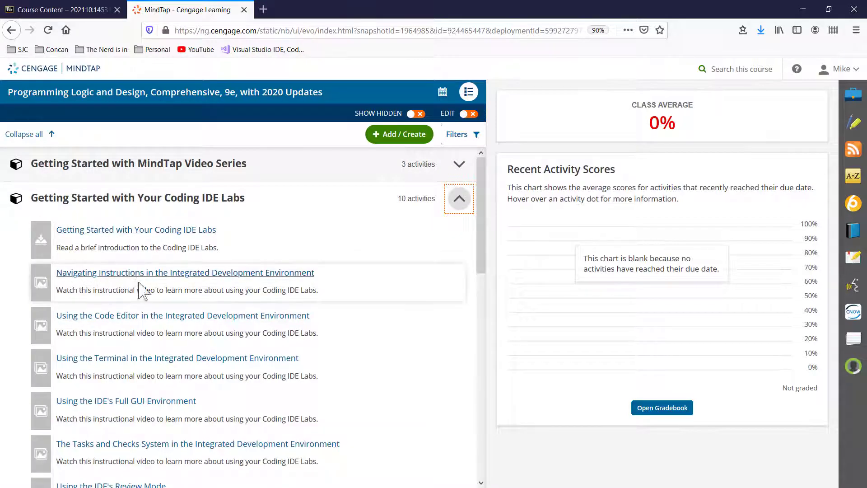
pyautogui.scroll(-3, 145, 311)
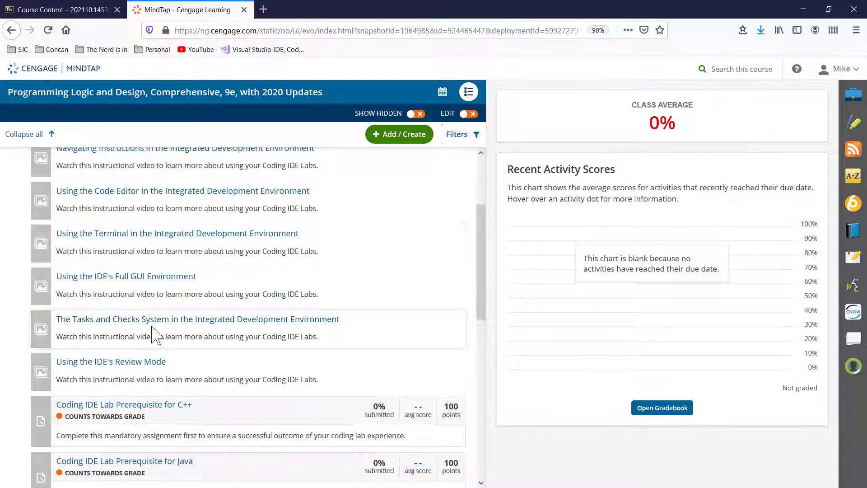
pyautogui.scroll(-2, 183, 340)
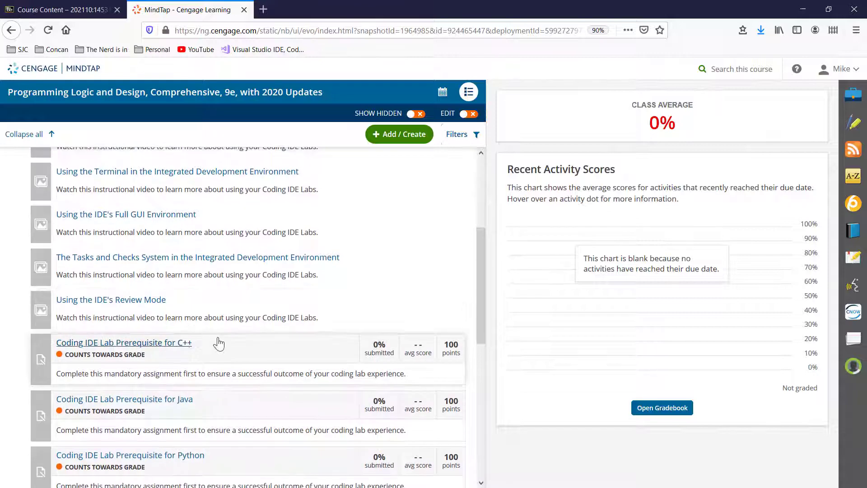
pyautogui.scroll(5, 219, 342)
pyautogui.click(453, 172)
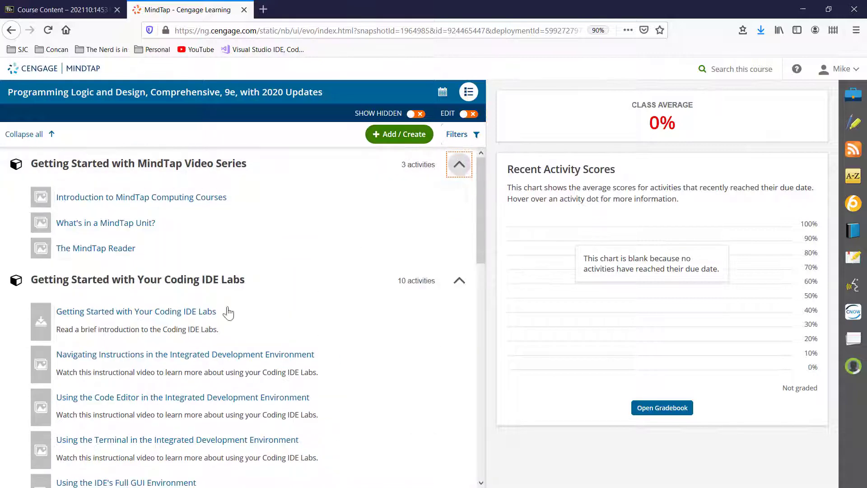
pyautogui.click(457, 285)
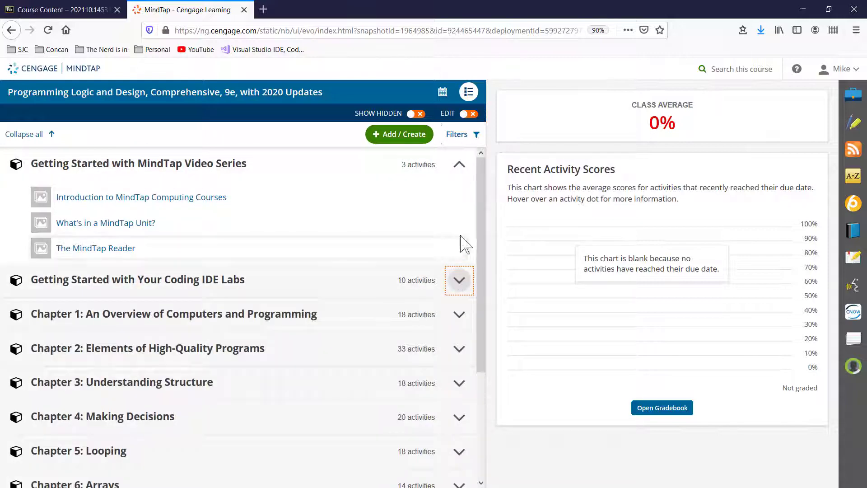
pyautogui.click(459, 166)
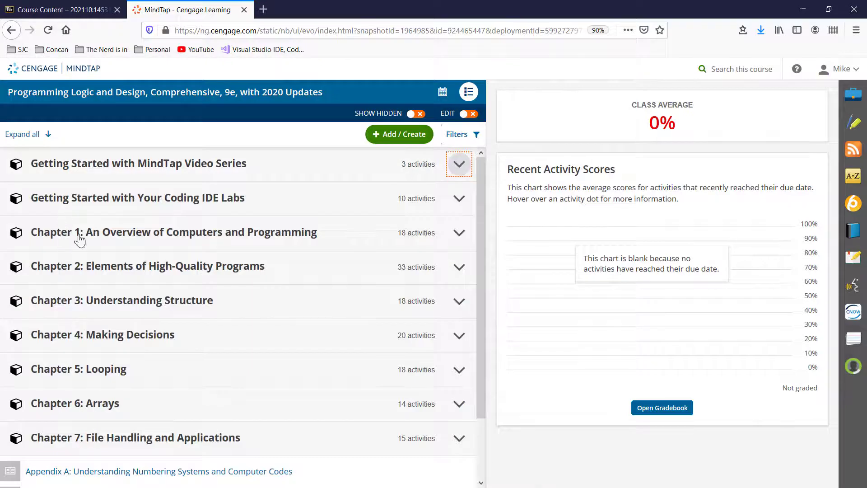
# - Expand Chapter 1 and its Unit 1 Code folder to examine the readings, Chapter 1 Quiz and C++, Java and Python coding activities
pyautogui.click(459, 232)
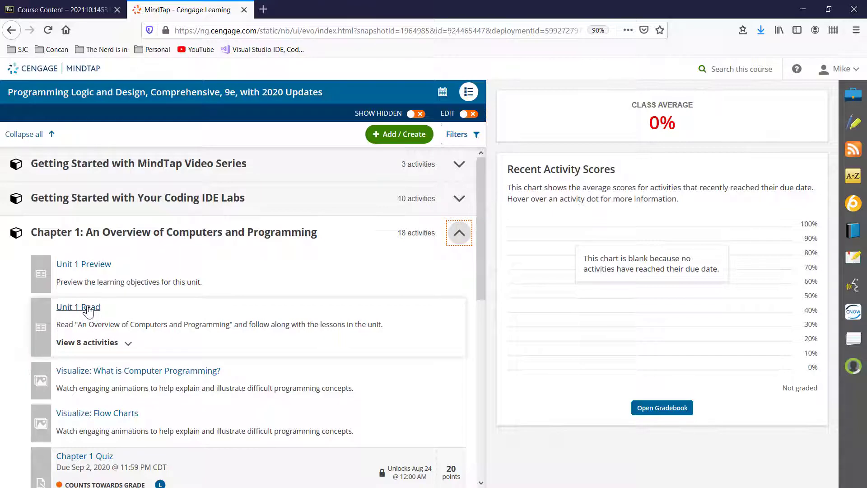
pyautogui.scroll(-3, 337, 306)
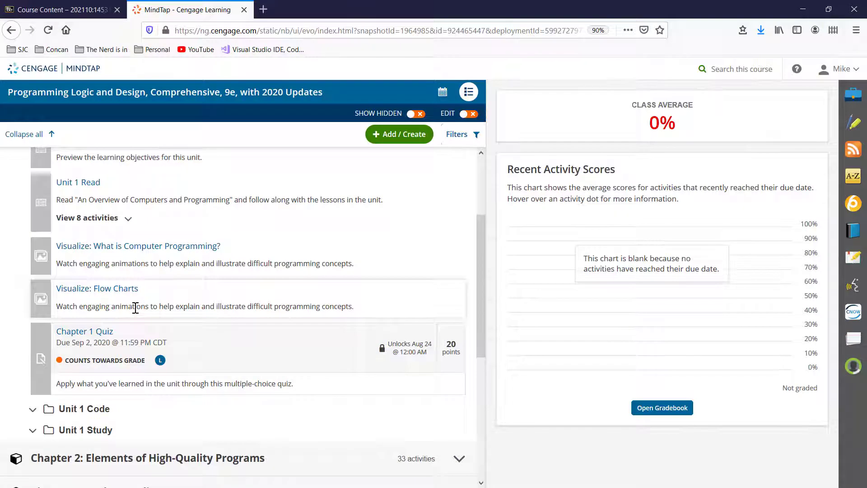
pyautogui.scroll(-2, 280, 316)
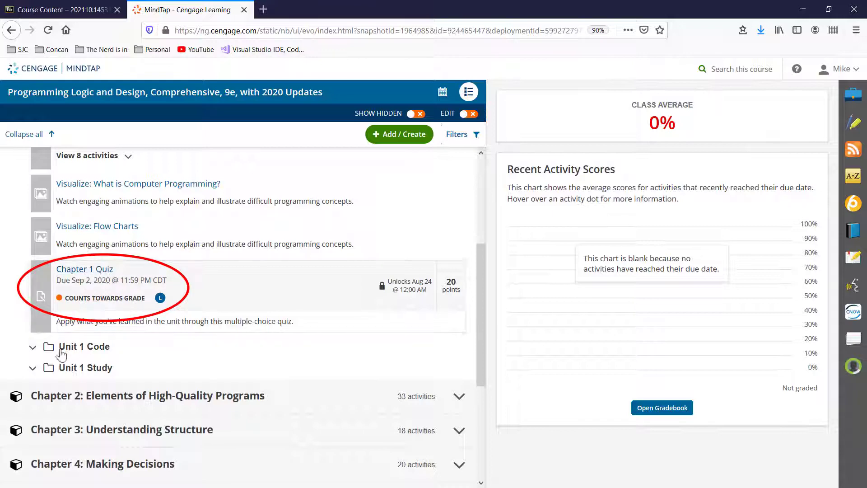
pyautogui.click(32, 348)
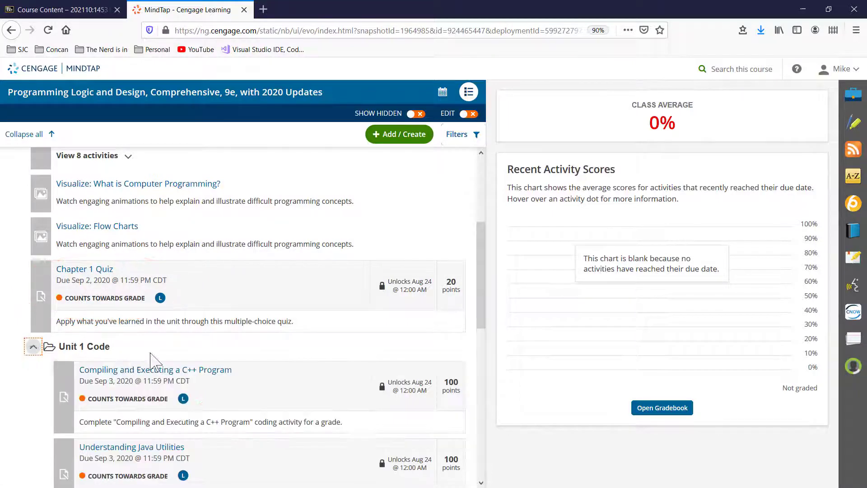
pyautogui.scroll(-3, 176, 325)
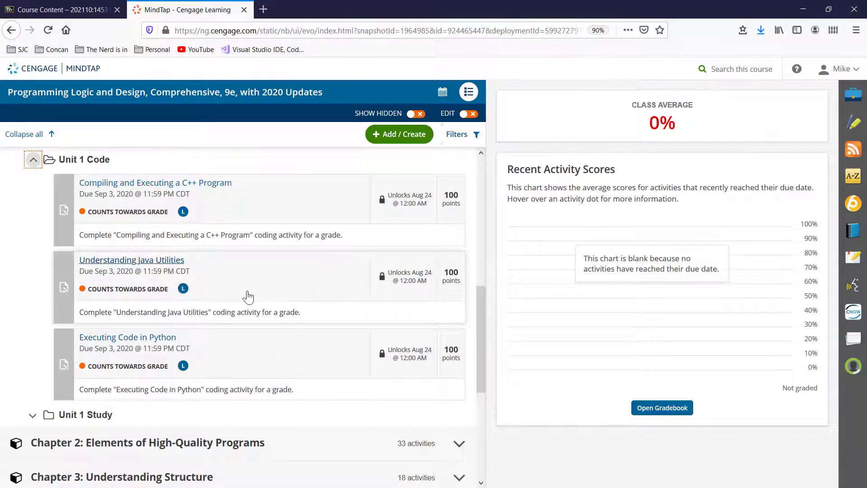
# - Start the Compiling and Executing a C++ Program lab from Unit 1 Code and read through its three instructions
pyautogui.scroll(2, 239, 271)
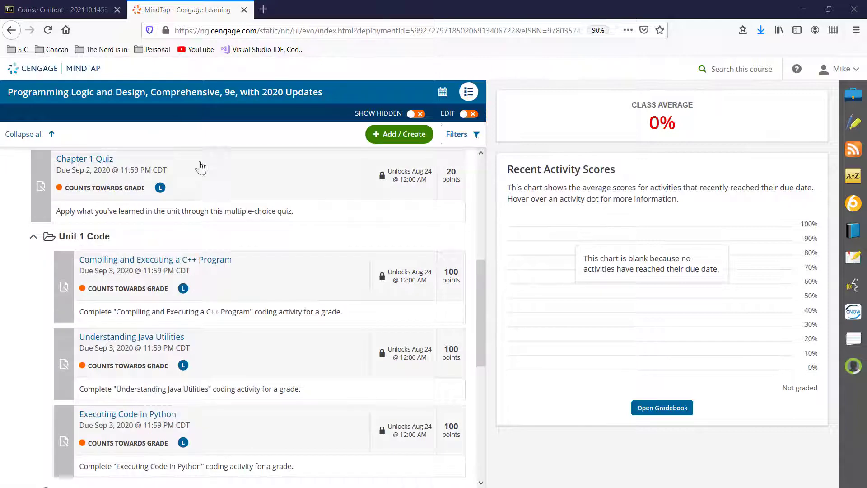
pyautogui.click(127, 261)
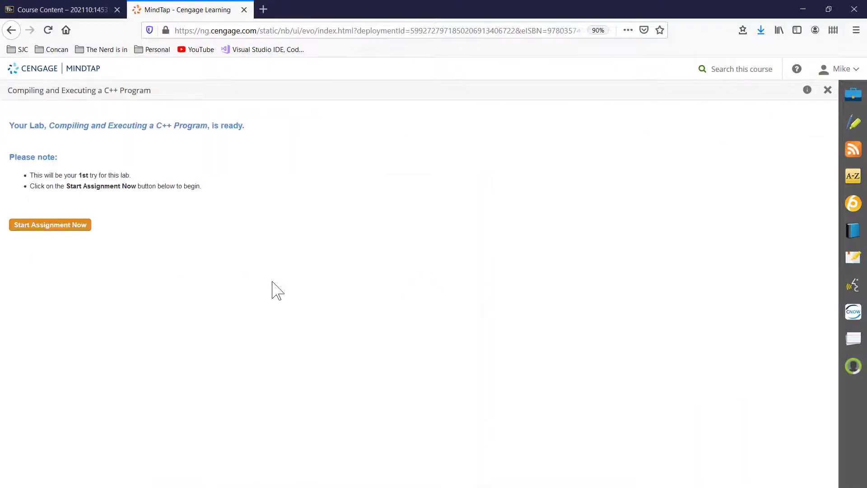
pyautogui.click(52, 232)
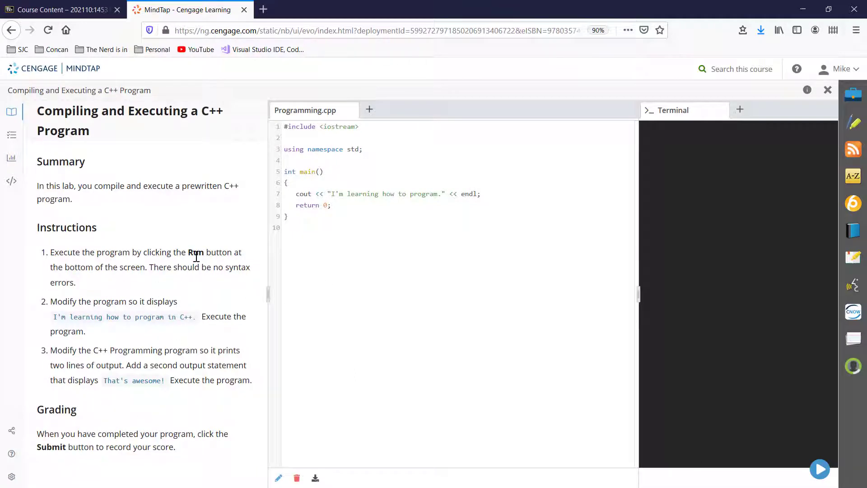
pyautogui.moveTo(199, 252); pyautogui.dragTo(208, 252)
pyautogui.moveTo(51, 302); pyautogui.dragTo(92, 302)
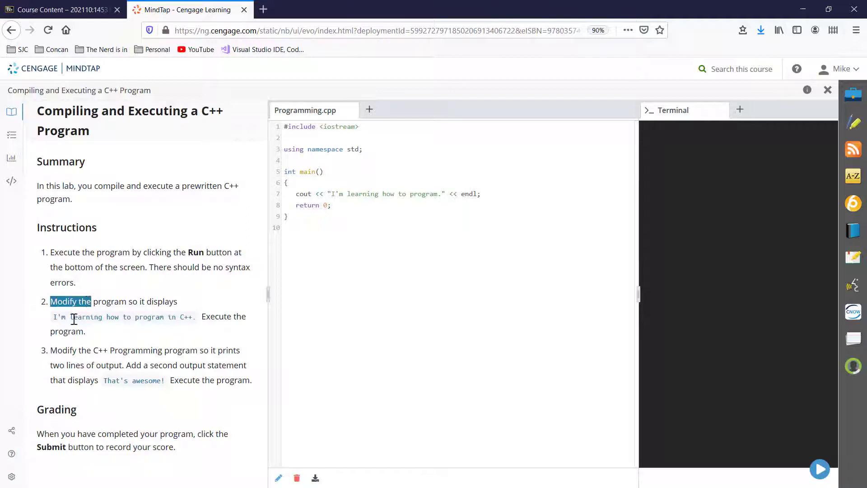
pyautogui.moveTo(51, 351); pyautogui.dragTo(91, 351)
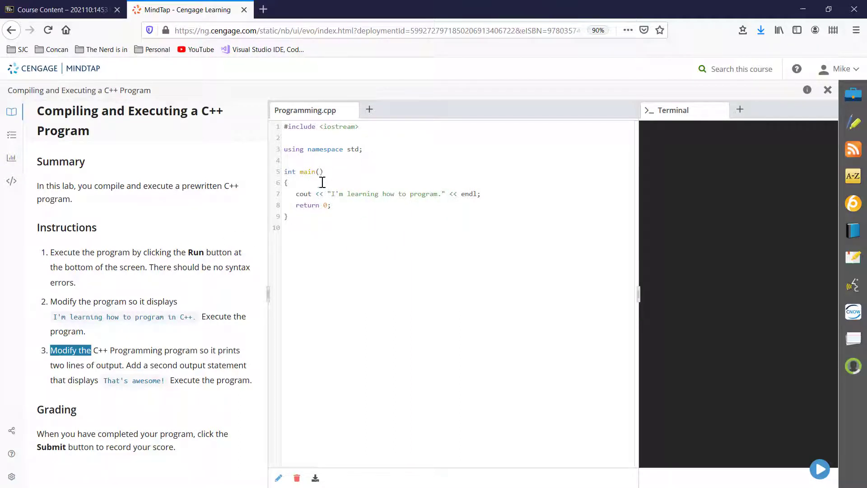
# - Run the original program, and change its output text to "I'm learning how to program in C++."
pyautogui.click(820, 471)
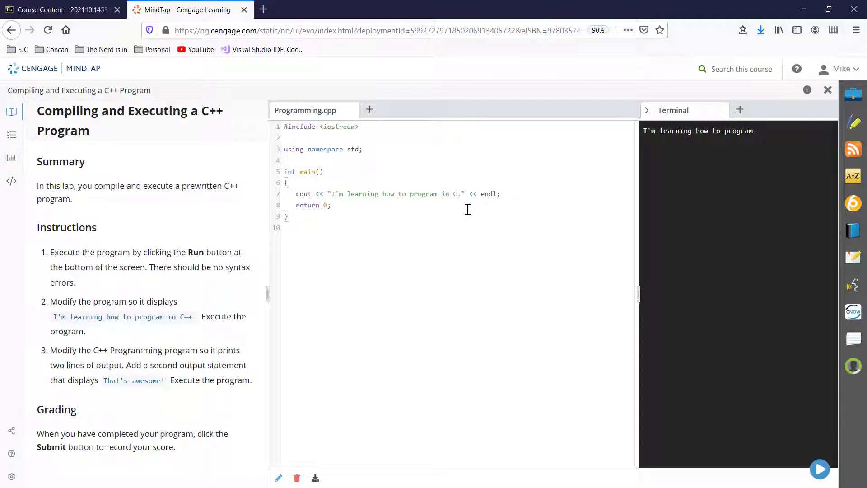
pyautogui.write('++')
pyautogui.press('Delete')
pyautogui.moveTo(55, 317); pyautogui.dragTo(198, 319)
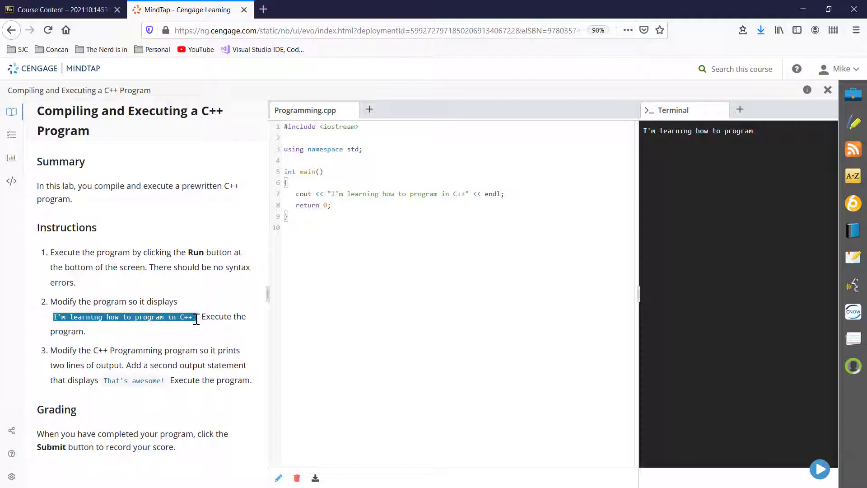
pyautogui.click(302, 301)
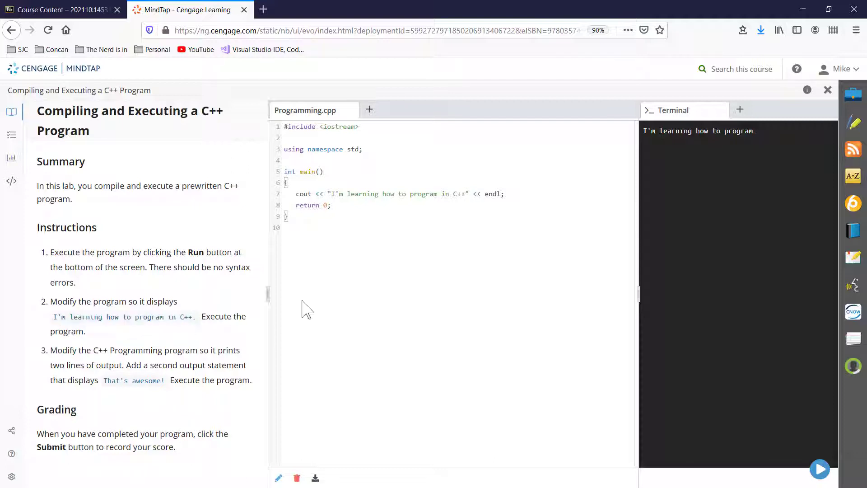
pyautogui.click(465, 194)
pyautogui.write('.')
# - Add the statement cout << "That's awesome" below the first output line, without a semicolon, and run the program
pyautogui.moveTo(104, 381); pyautogui.dragTo(167, 382)
pyautogui.hotkey('ctrl', 'c')
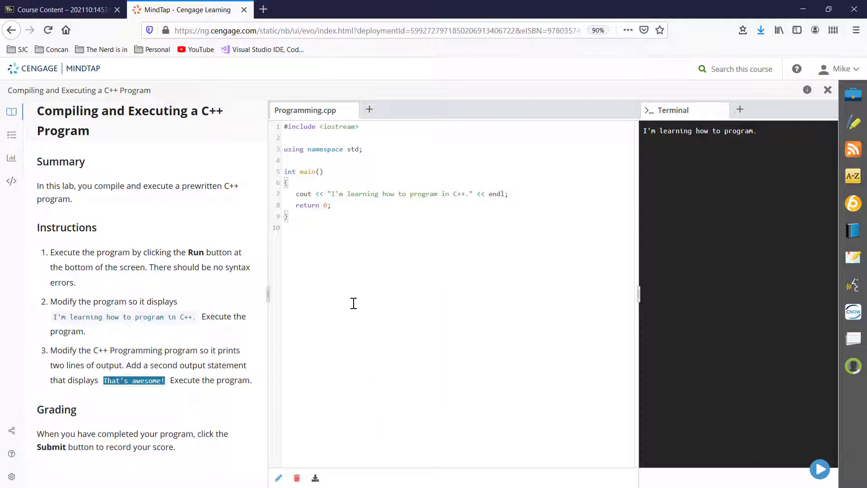
pyautogui.click(511, 194)
pyautogui.press('Return')
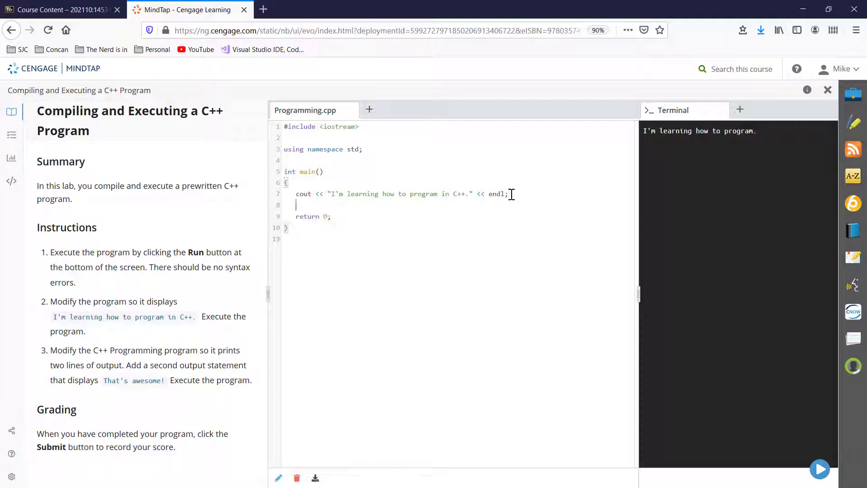
pyautogui.write('cout')
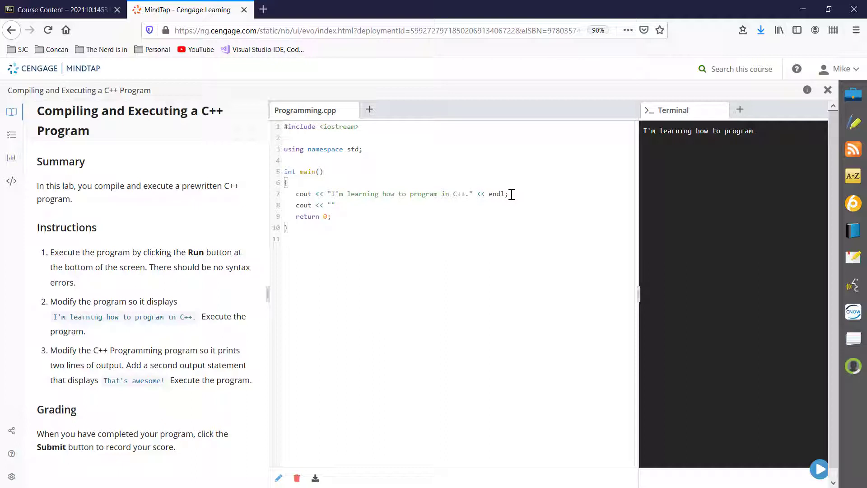
pyautogui.write(' << "')
pyautogui.hotkey('ctrl', 'v')
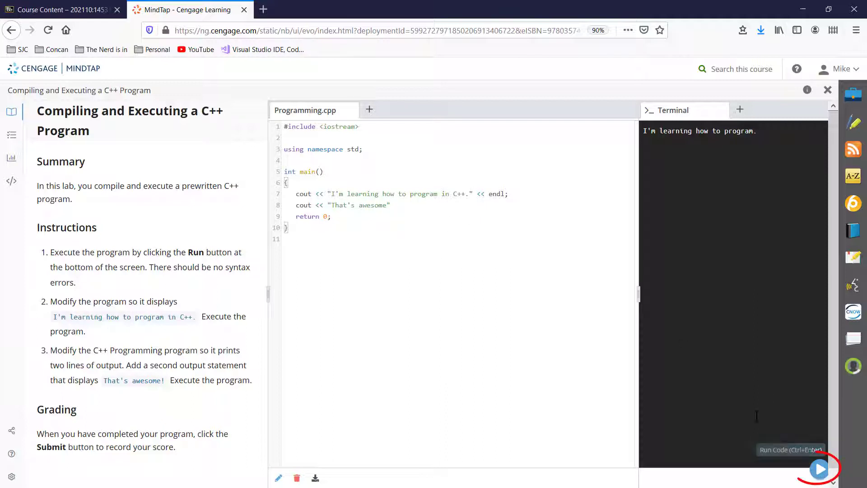
pyautogui.click(819, 469)
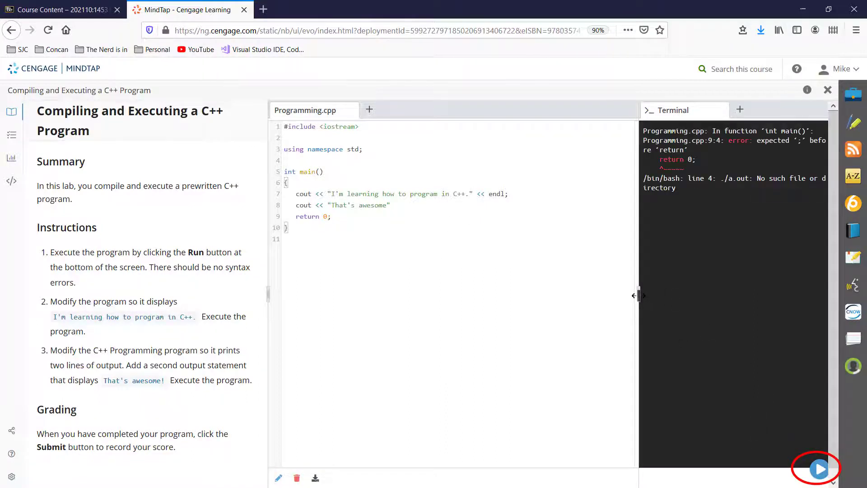
# - Widen the terminal to inspect the compiler error, end the second cout line with a semicolon, and rerun the program
pyautogui.moveTo(638, 296); pyautogui.dragTo(578, 295)
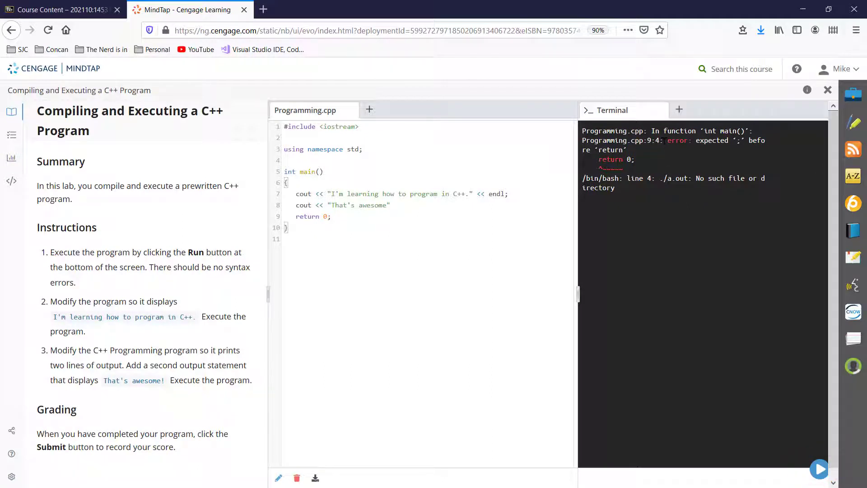
pyautogui.moveTo(666, 141); pyautogui.dragTo(744, 141)
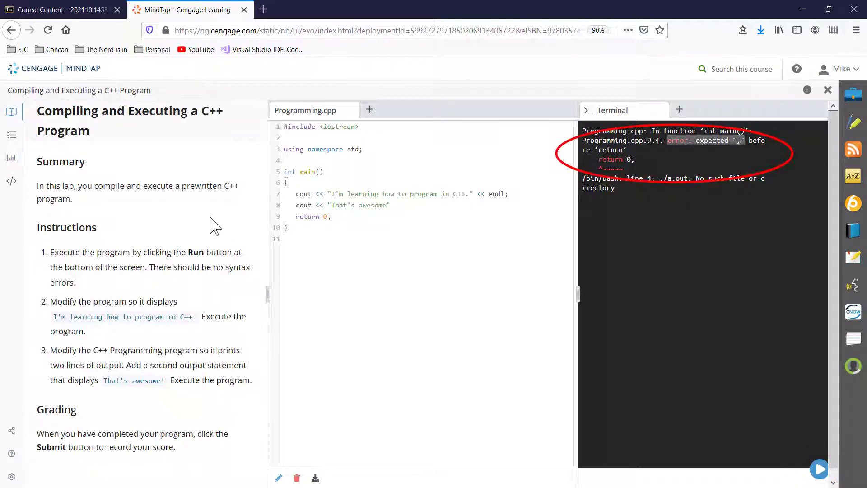
pyautogui.moveTo(304, 217); pyautogui.dragTo(328, 216)
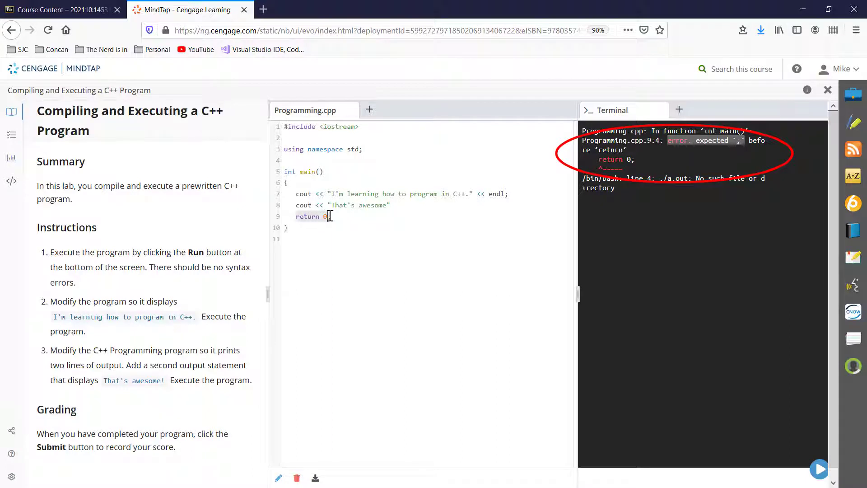
pyautogui.click(400, 208)
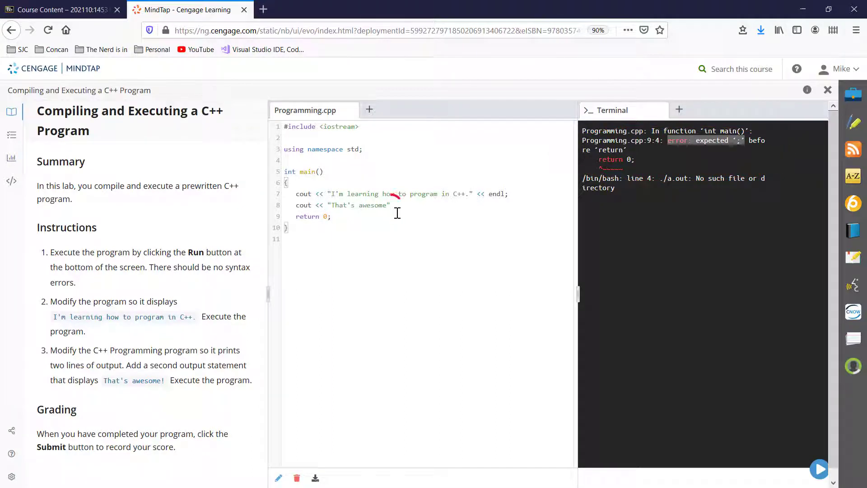
pyautogui.write(';')
pyautogui.click(819, 469)
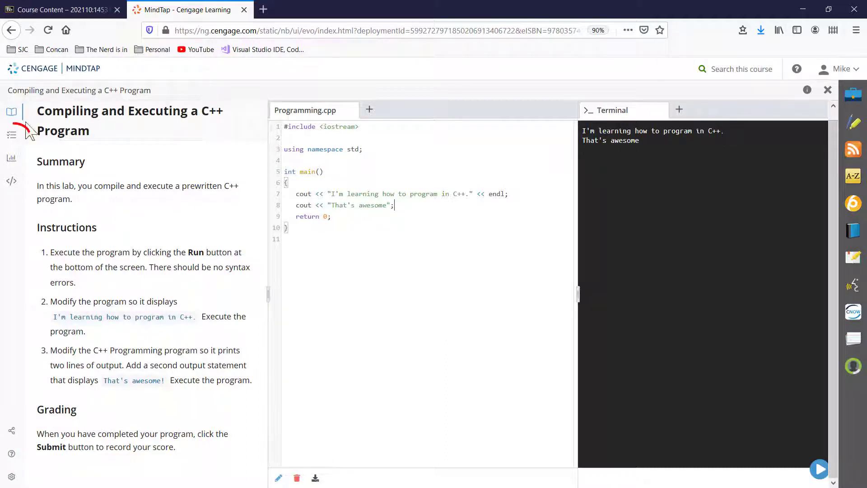
# - Run the checks on the lab's task and expand its test case to compare the output with the expected results
pyautogui.click(12, 135)
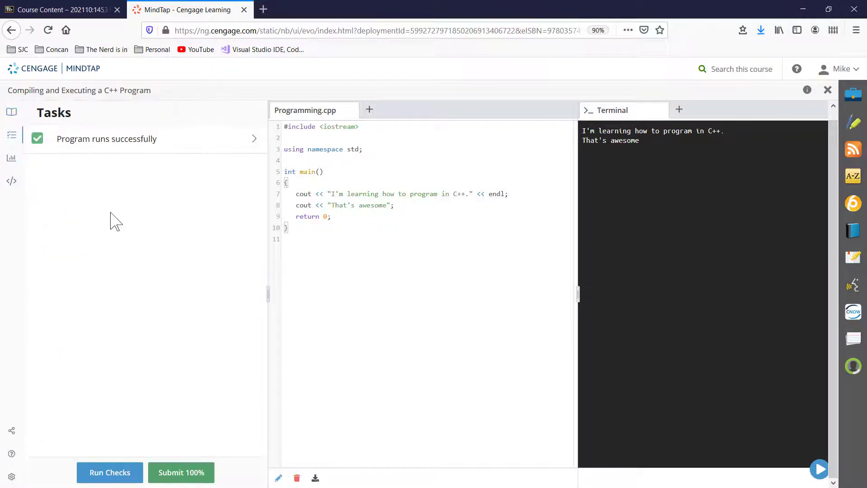
pyautogui.click(117, 470)
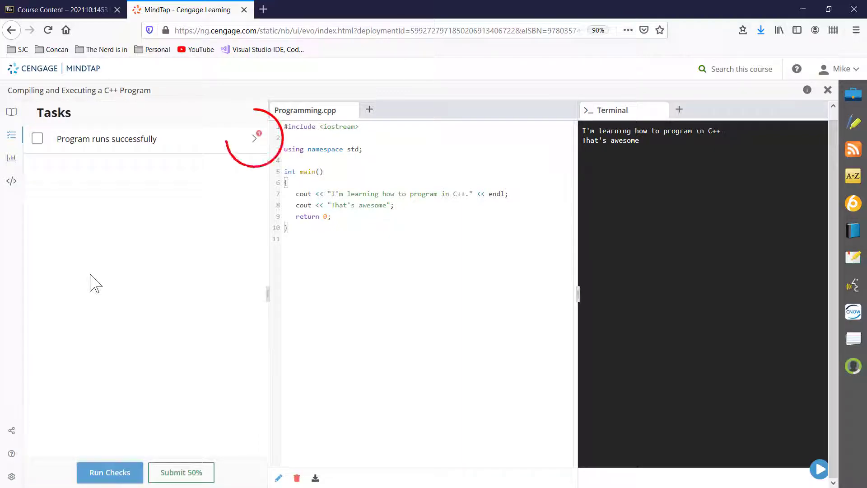
pyautogui.click(254, 140)
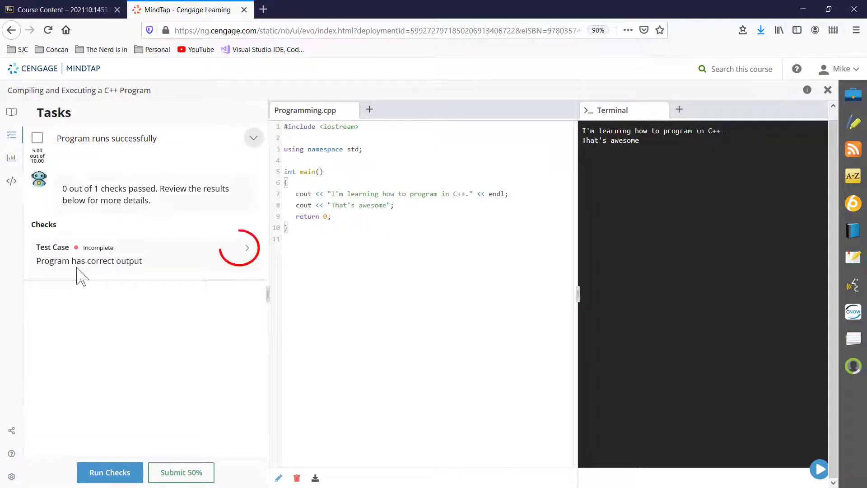
pyautogui.click(246, 253)
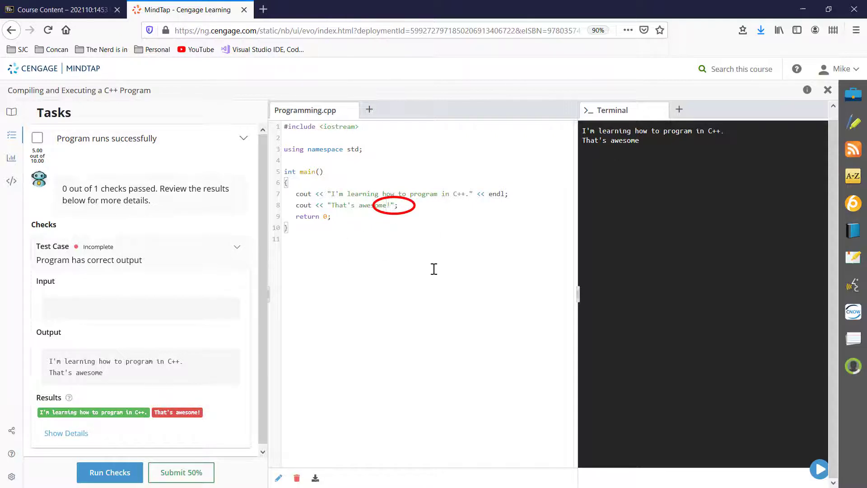
# - Rerun the program and its checks, and submit the lab with confirmation
pyautogui.click(819, 472)
pyautogui.click(110, 472)
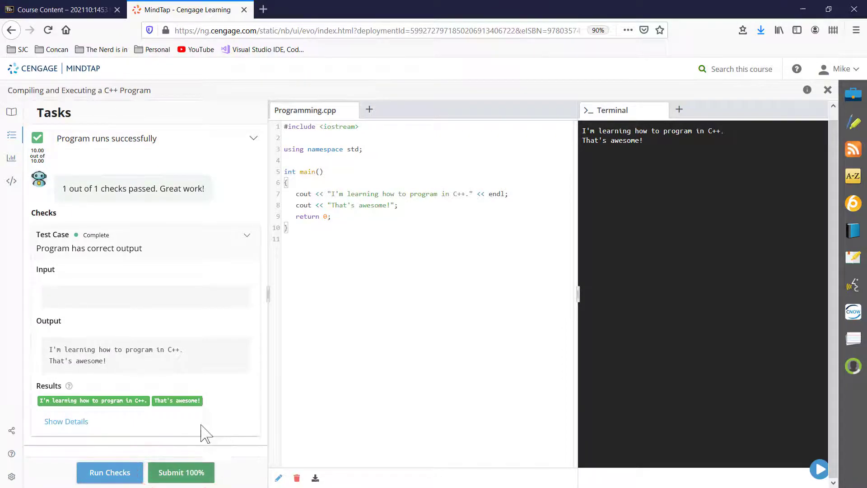
pyautogui.click(180, 472)
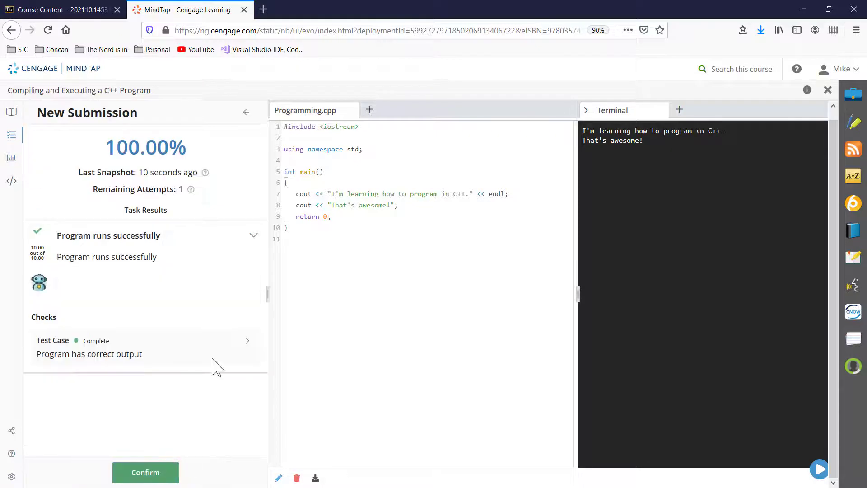
pyautogui.click(140, 478)
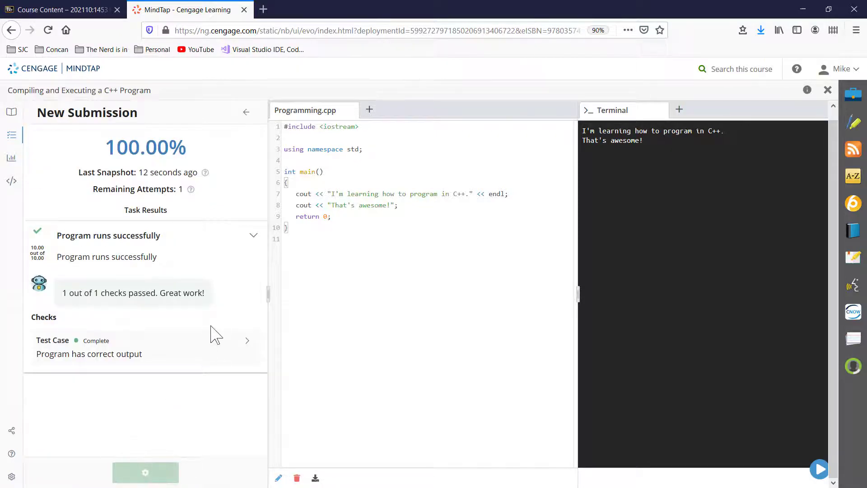
# - Close the lab and review the Chapter 1 Quiz and the Unit 1 Code activities in the course list
pyautogui.click(827, 90)
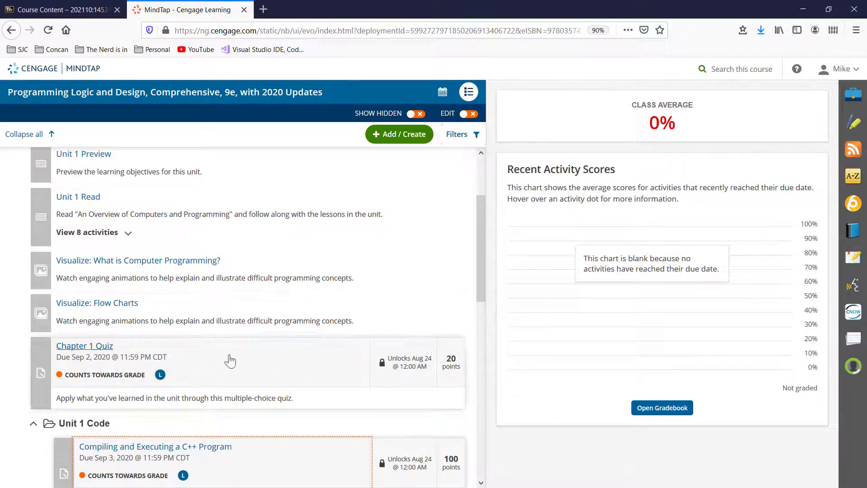
pyautogui.scroll(-3, 270, 347)
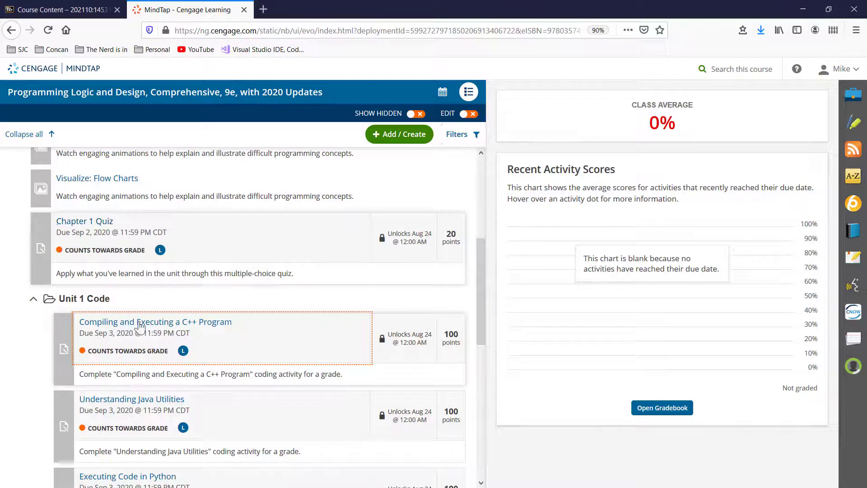
pyautogui.scroll(-3, 139, 357)
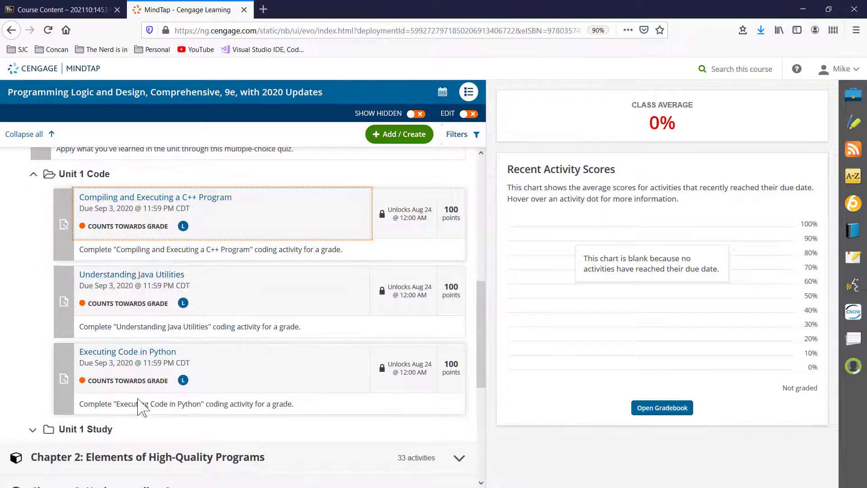
pyautogui.scroll(6, 160, 393)
# - Switch to Blackboard's Course Content page and open the Unit 1 - Chapters 1-3 folder to review its files
pyautogui.click(55, 11)
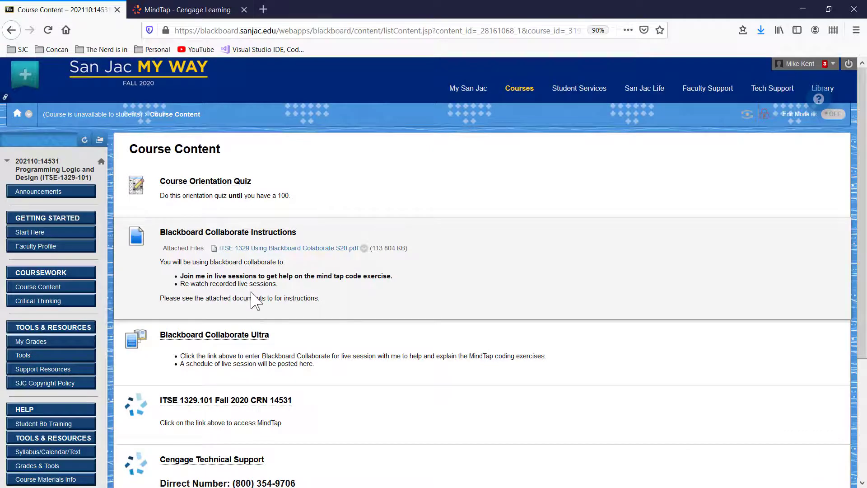
pyautogui.scroll(-3, 253, 312)
pyautogui.click(190, 357)
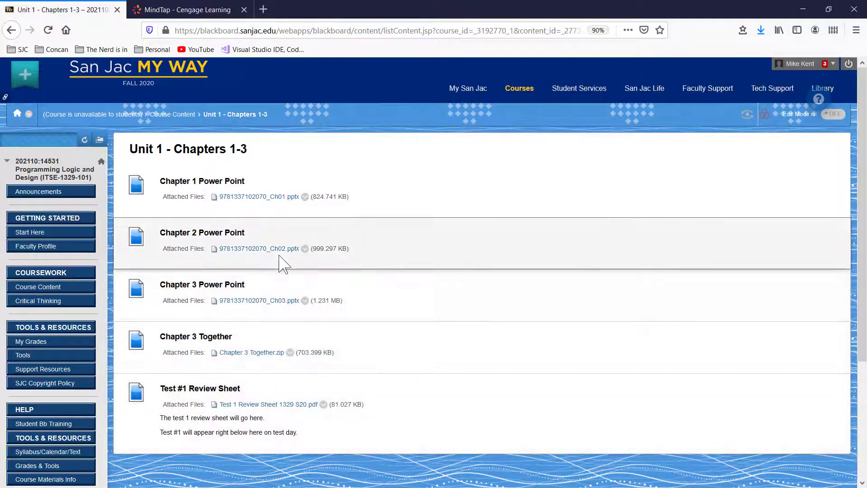
# - Review the course Announcements and the Faculty Profile, checking the professor's cell phone, e-mail and work phone entries
pyautogui.click(28, 193)
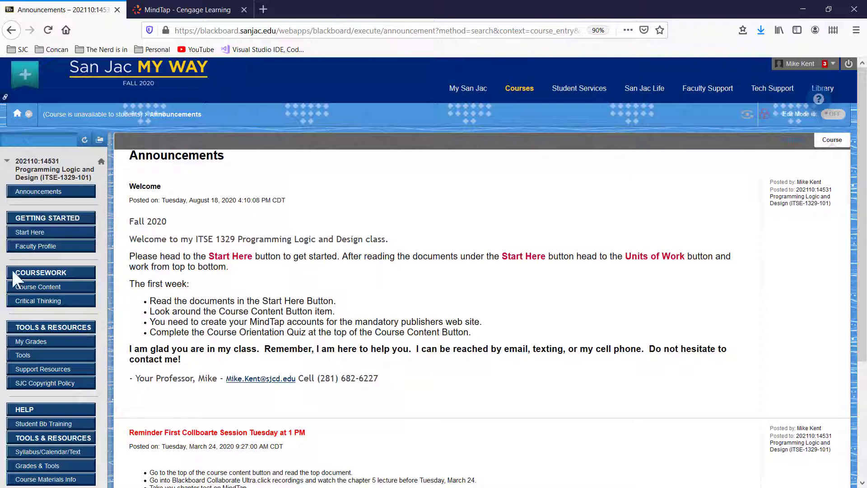
pyautogui.click(42, 246)
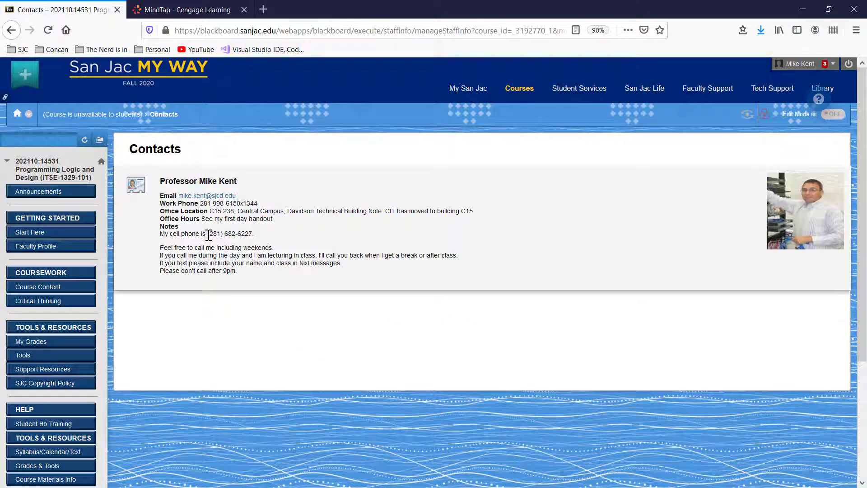
pyautogui.moveTo(208, 233); pyautogui.dragTo(391, 252)
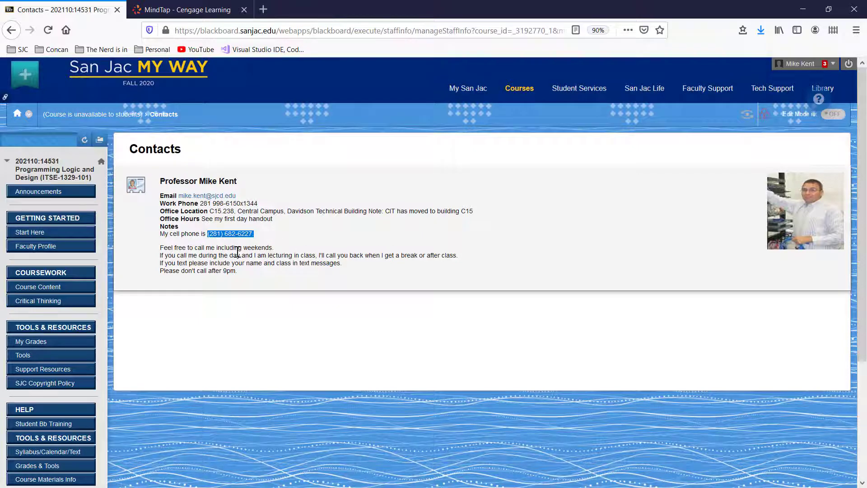
pyautogui.moveTo(247, 197); pyautogui.dragTo(179, 200)
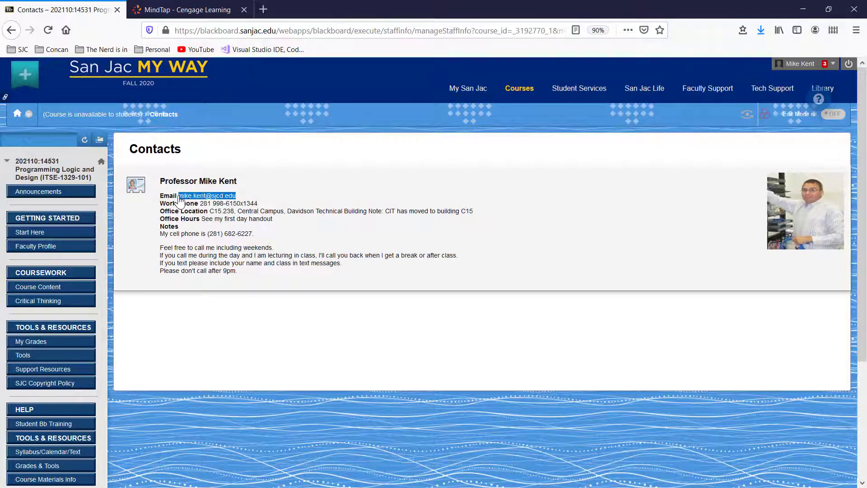
pyautogui.moveTo(261, 207); pyautogui.dragTo(201, 208)
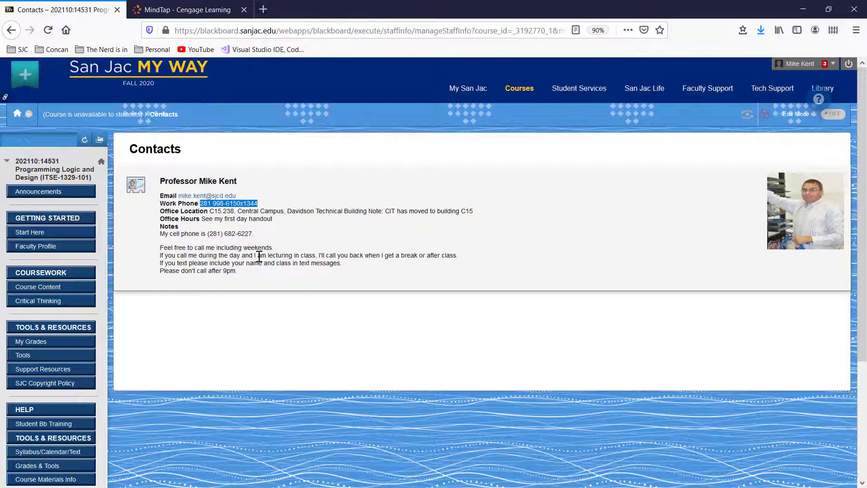